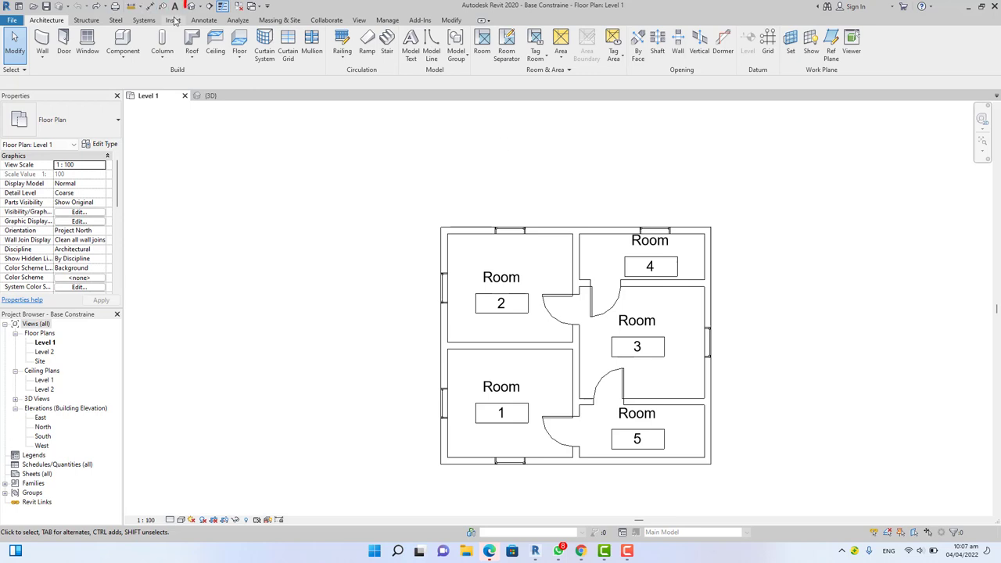
Step: In the default 3D view, cut a roughly 3280-wide rectangular opening through the front-right wall
left_click(197, 7)
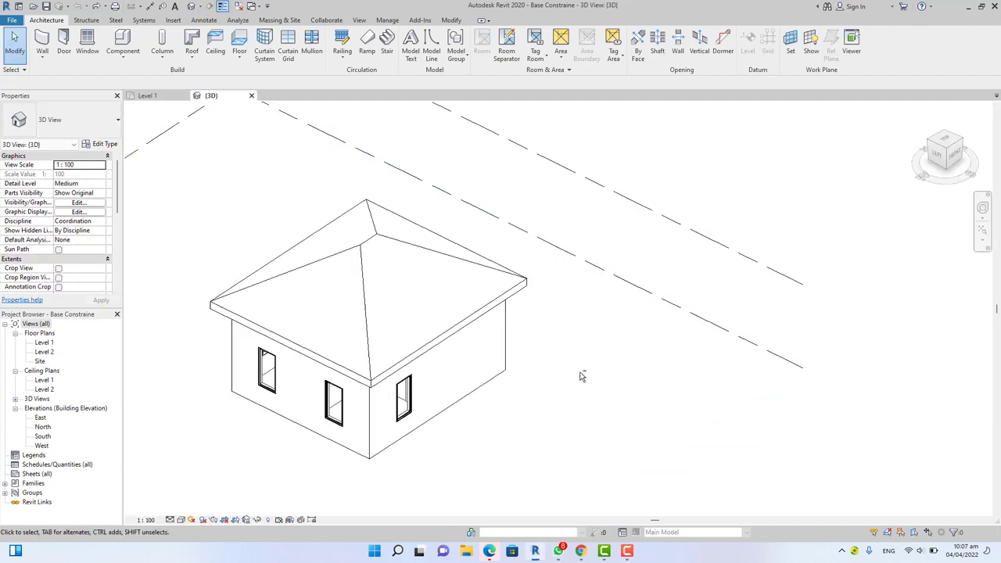
mouse_move(579, 375)
middle_mouse_down("shift")
mouse_move(444, 384)
mouse_move(550, 346)
mouse_move(539, 351)
mouse_move(560, 374)
middle_mouse_up("shift")
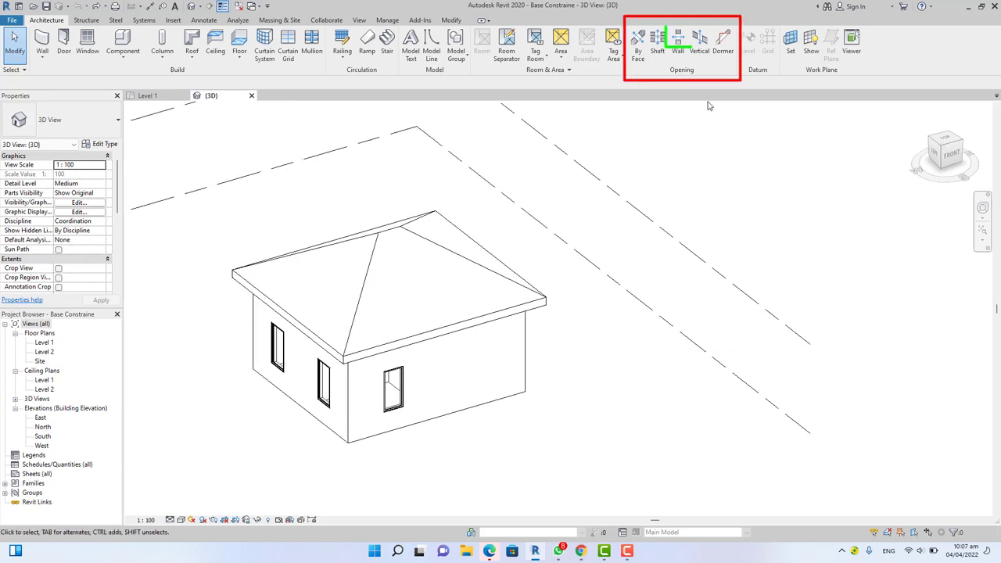
left_click(678, 43)
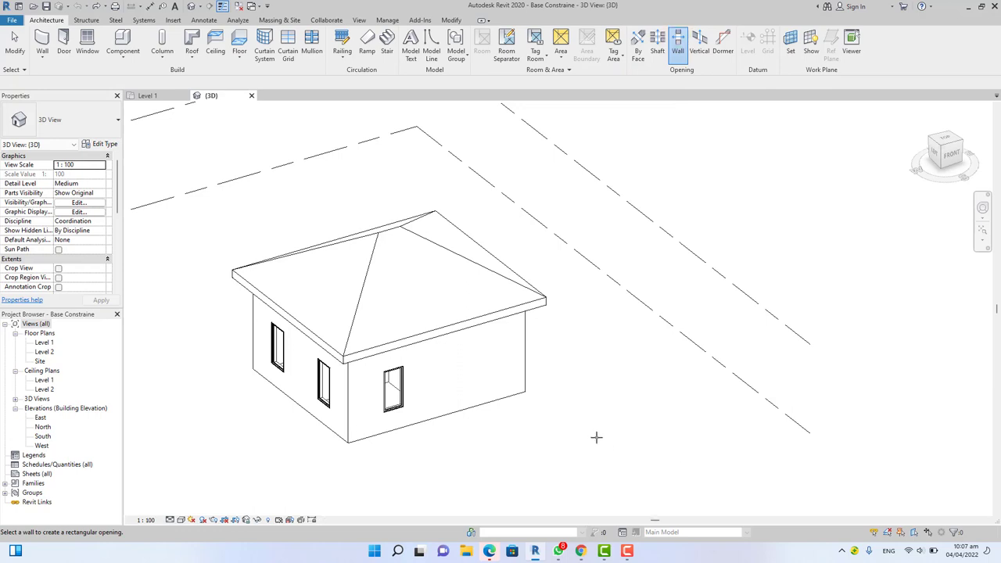
left_click(468, 348)
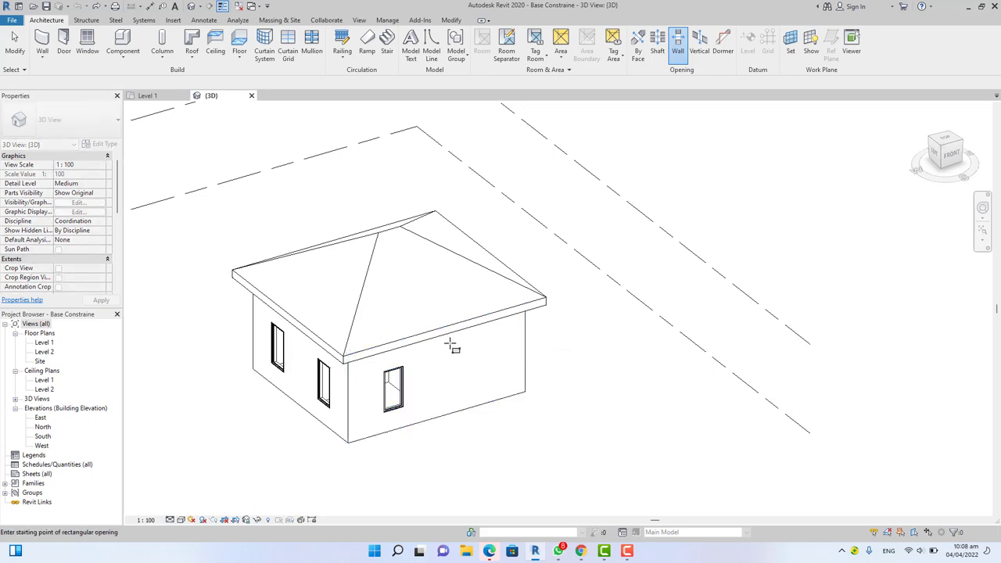
left_click(464, 344)
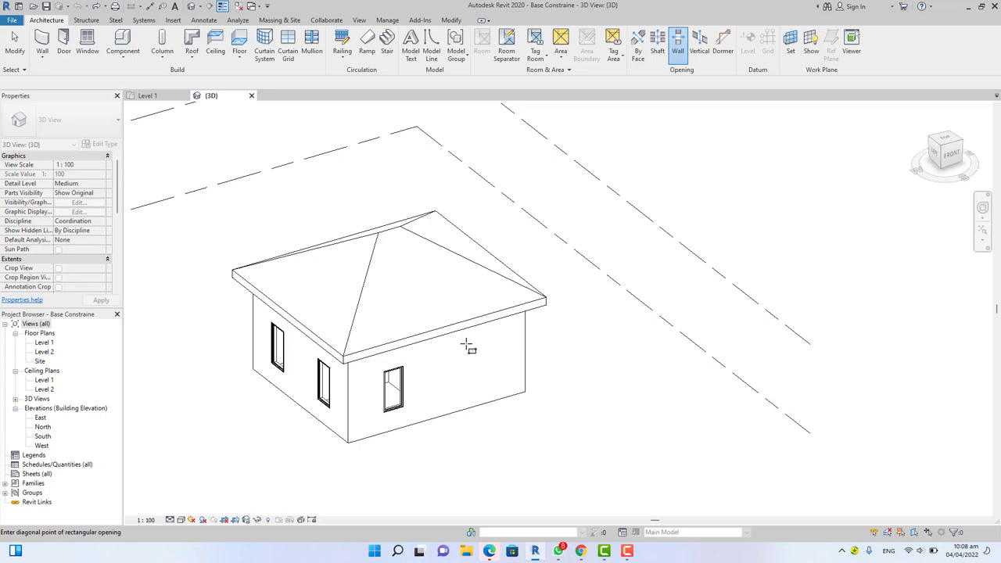
left_click(527, 410)
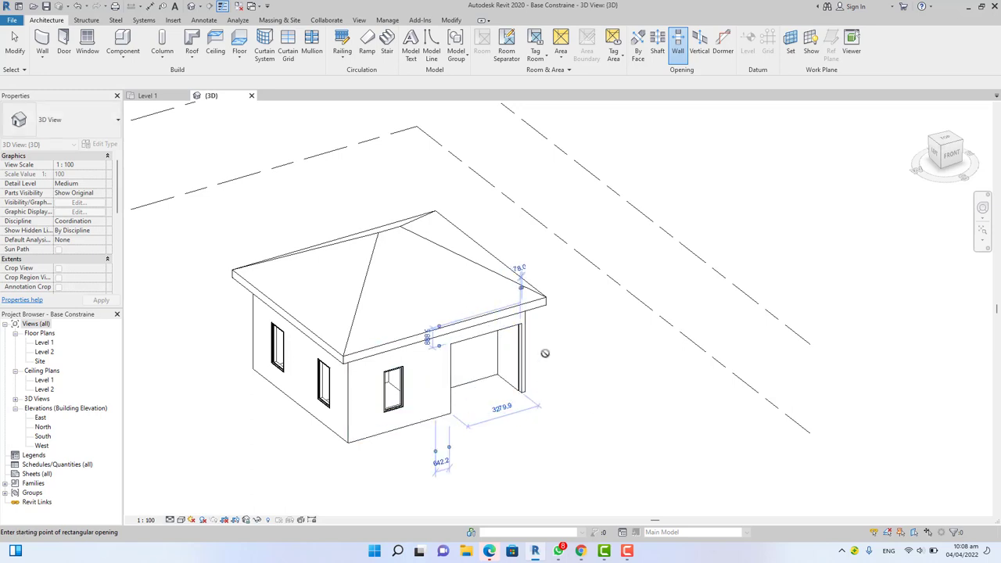
Step: On the Level 1 plan, stretch the wall opening along Room 5's outer wall to about 2958
left_click(148, 95)
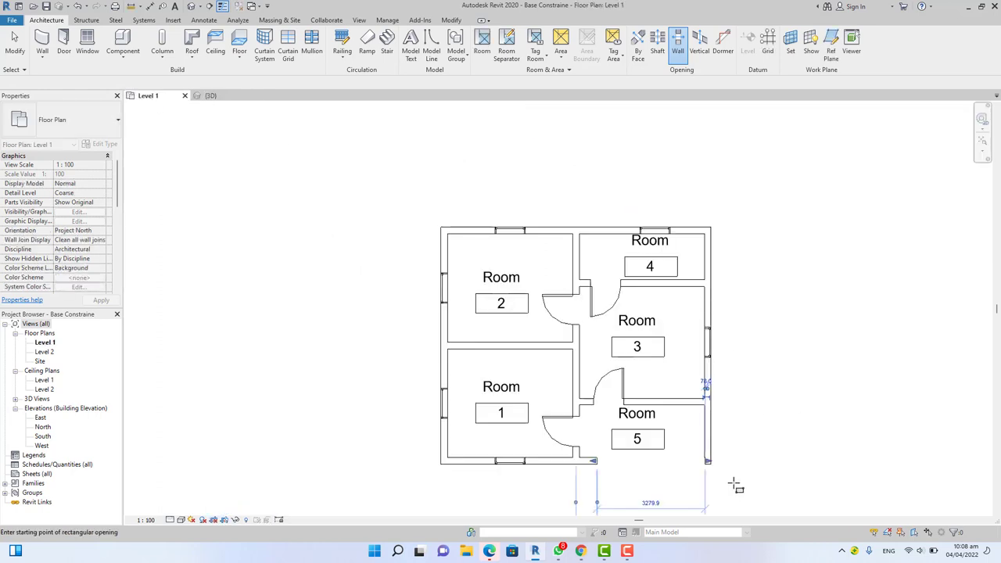
scroll(732, 490, "up", 1)
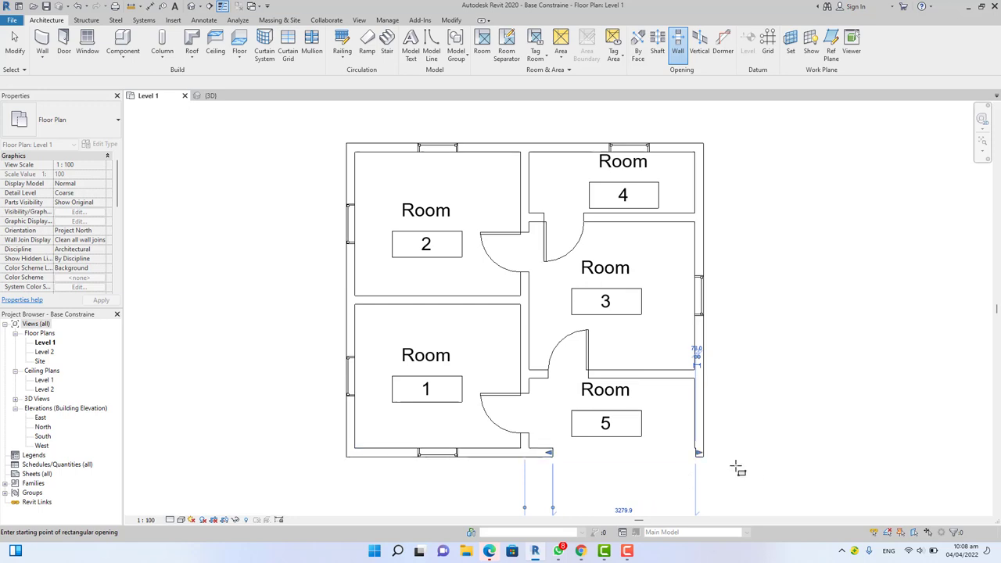
left_click(698, 453)
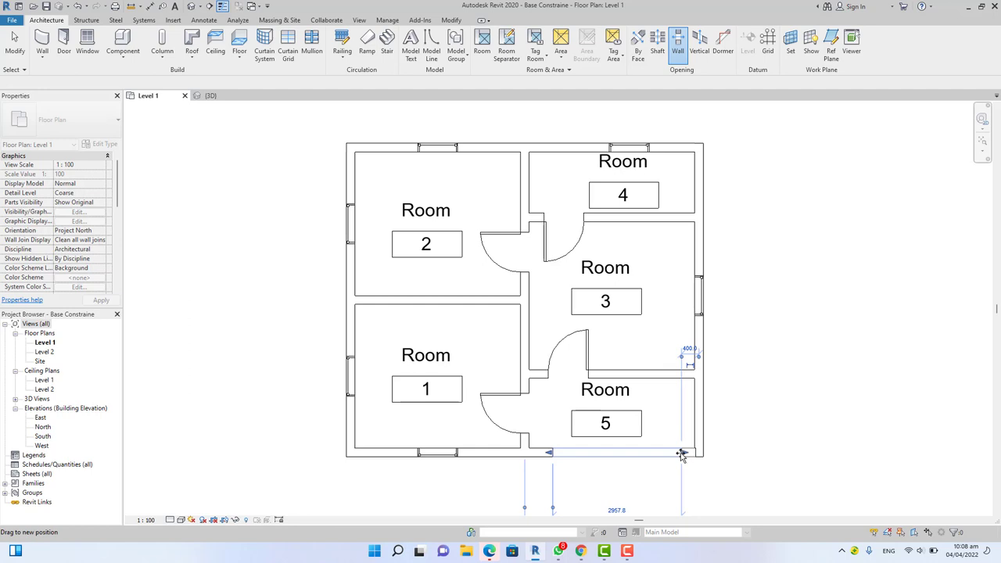
left_click(689, 355)
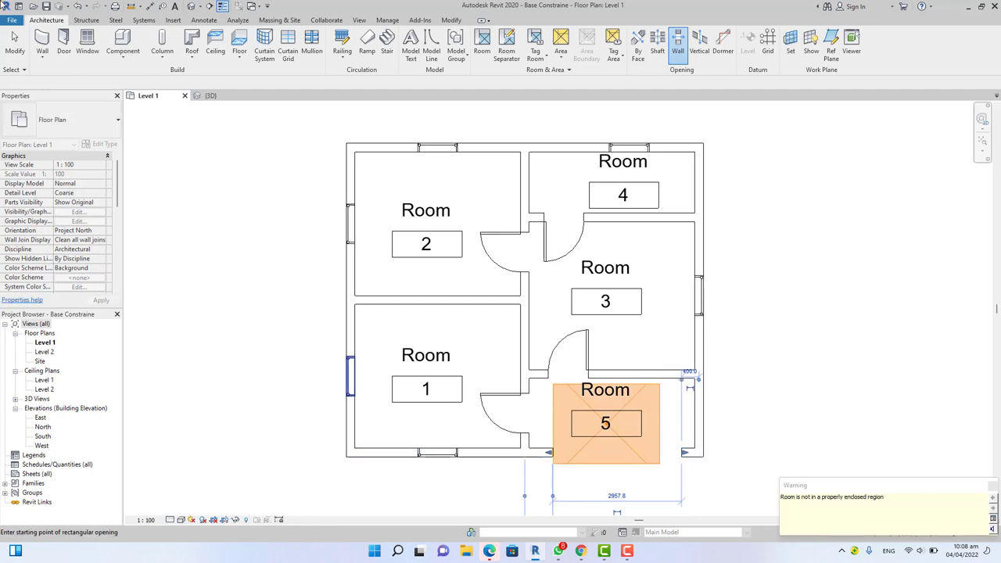
left_click(13, 54)
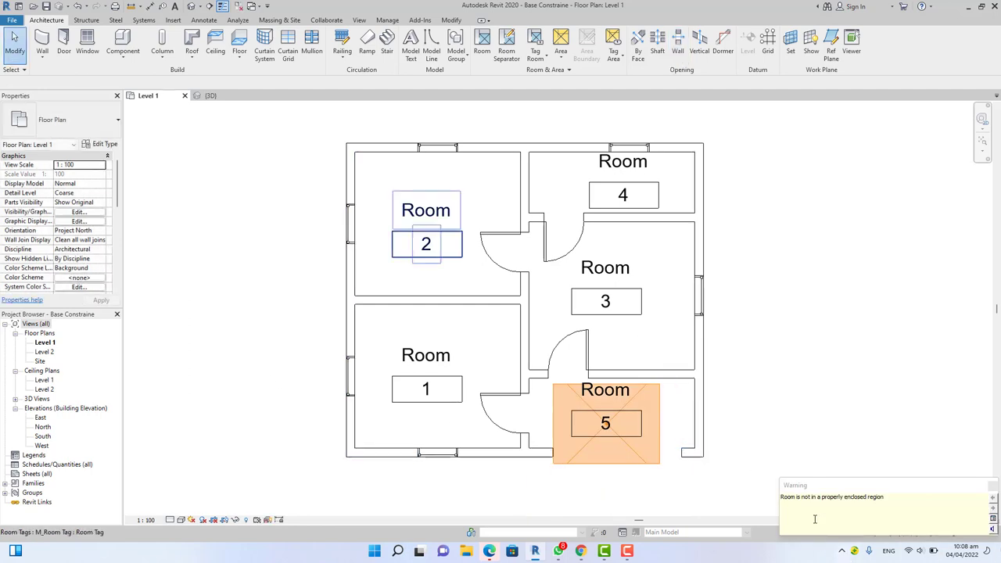
scroll(630, 446, "up", 5)
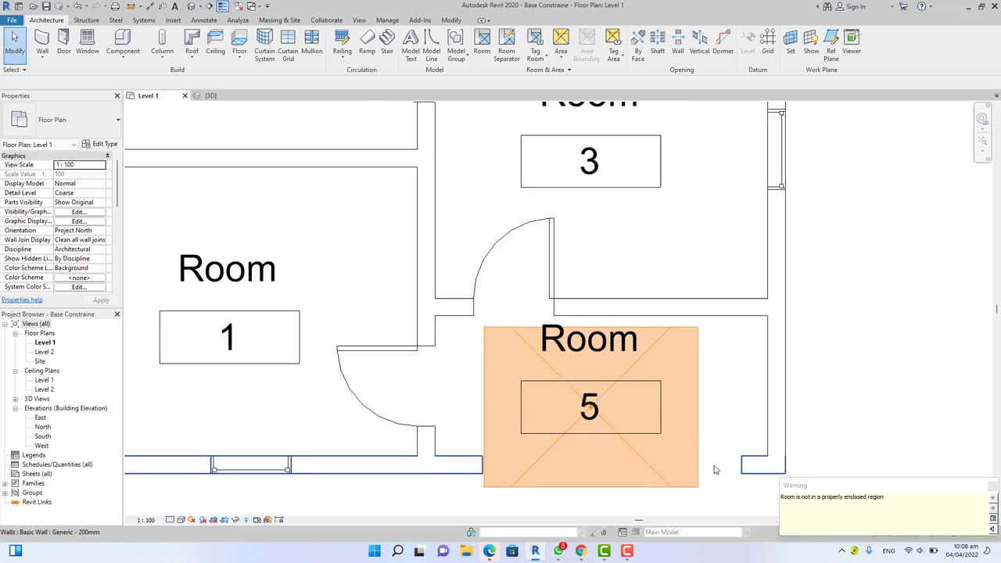
scroll(672, 458, "down", 5)
scroll(654, 459, "up", 3)
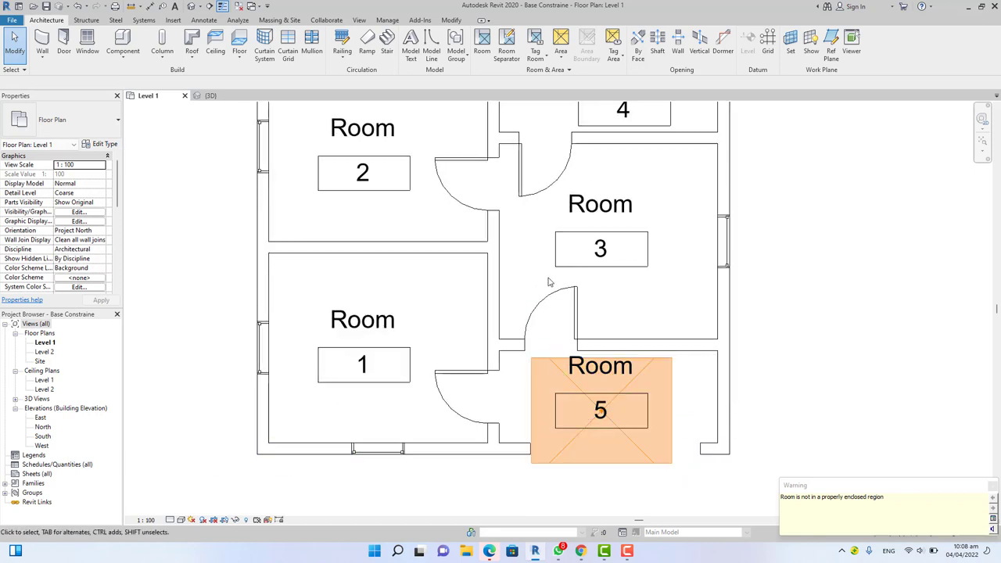
Step: Undo twice to remove the wall openings so Room 5 is enclosed again
left_click(78, 6)
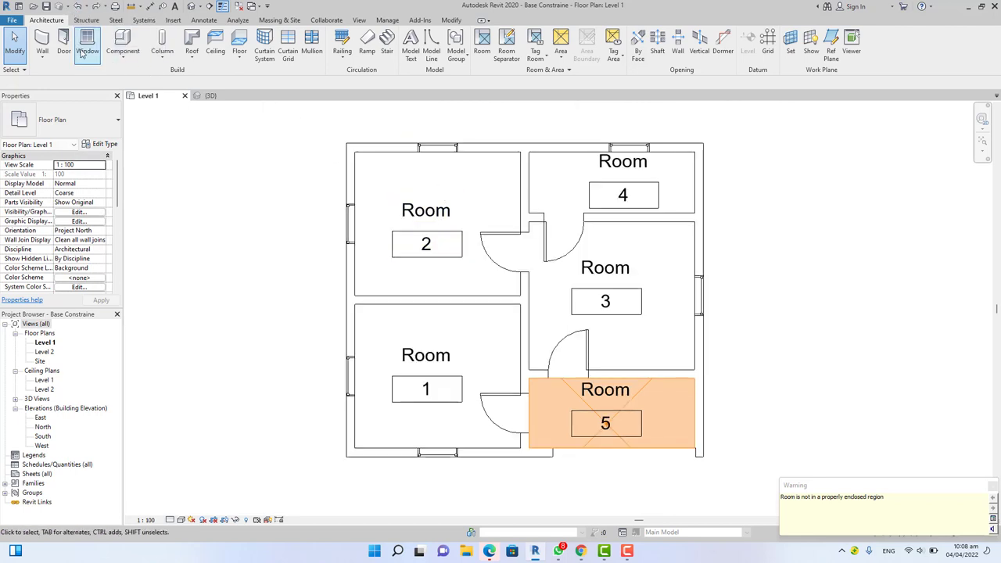
left_click(77, 6)
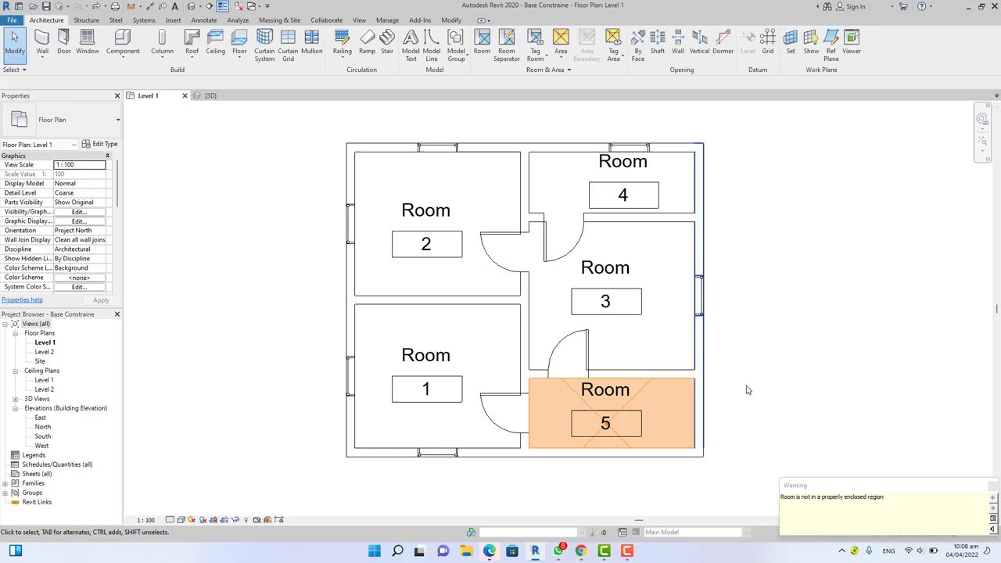
scroll(724, 480, "up", 1)
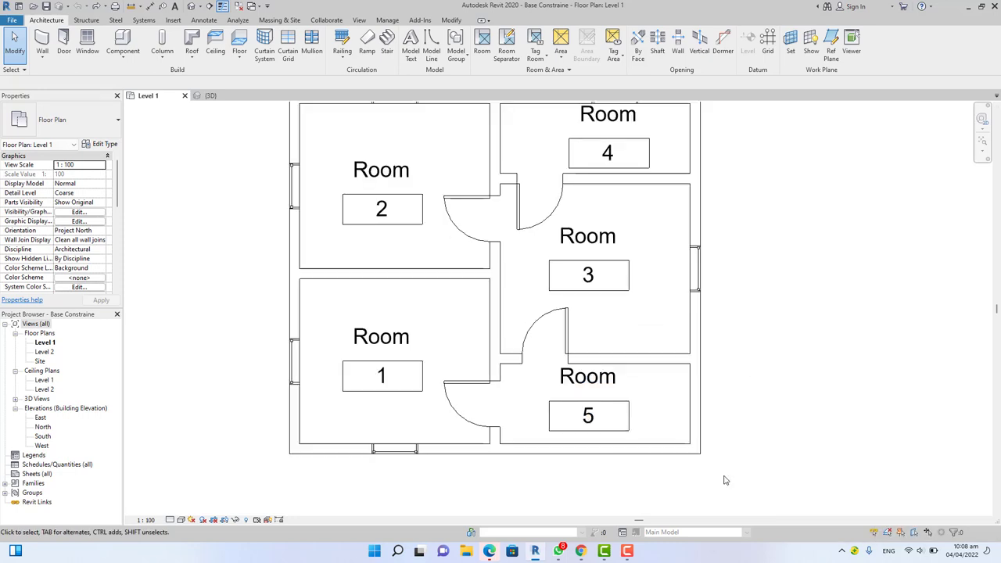
scroll(706, 461, "down", 3)
scroll(704, 458, "up", 1)
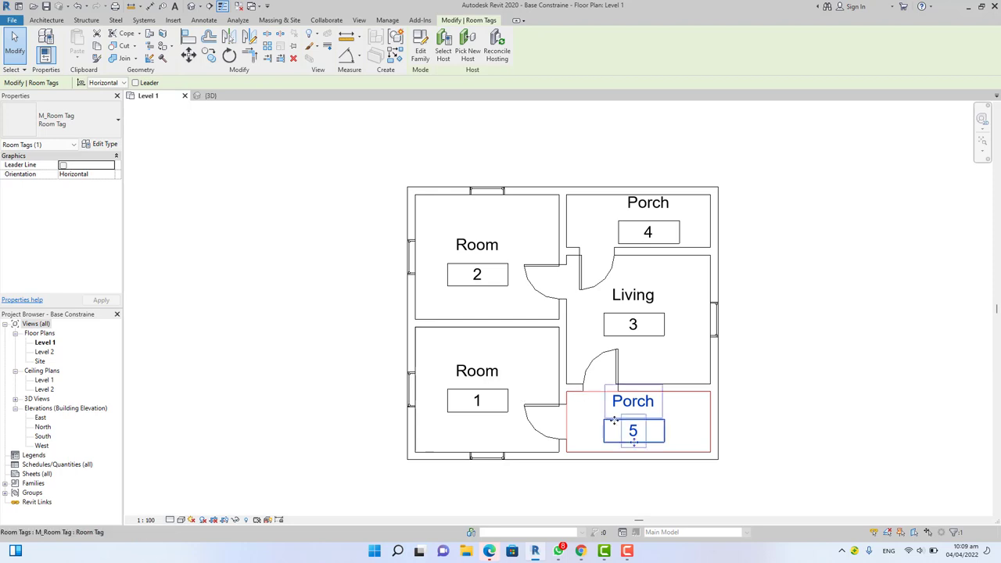
left_click(824, 427)
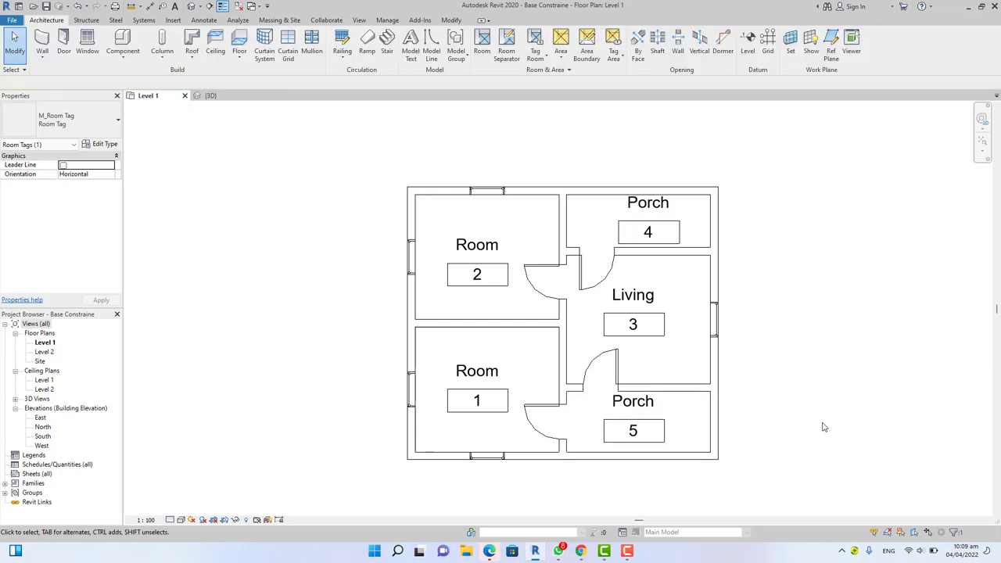
Step: Select, then deselect, the right exterior wall and bring up the Modify wall-editing tools
left_click(714, 423)
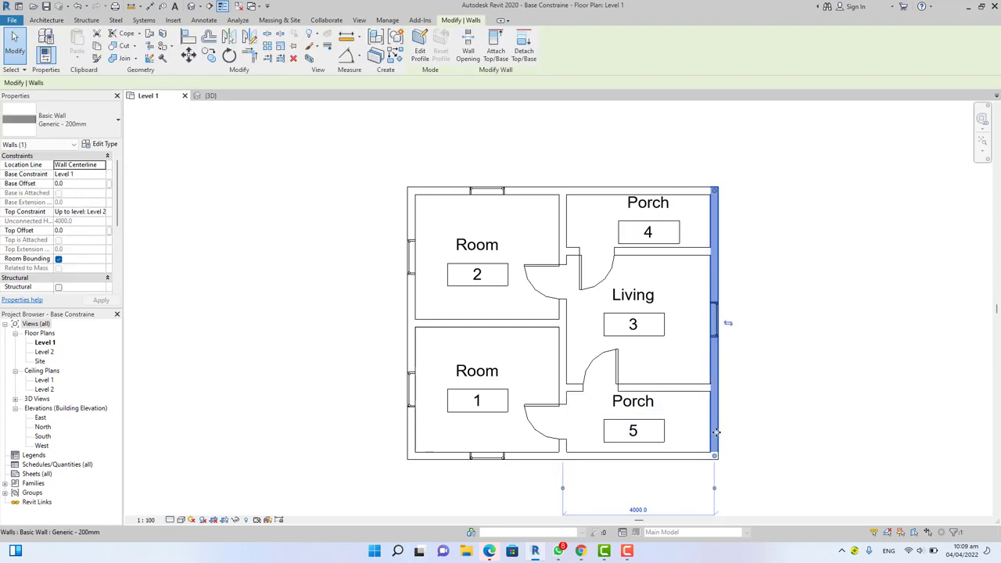
left_click(798, 349)
left_click(449, 20)
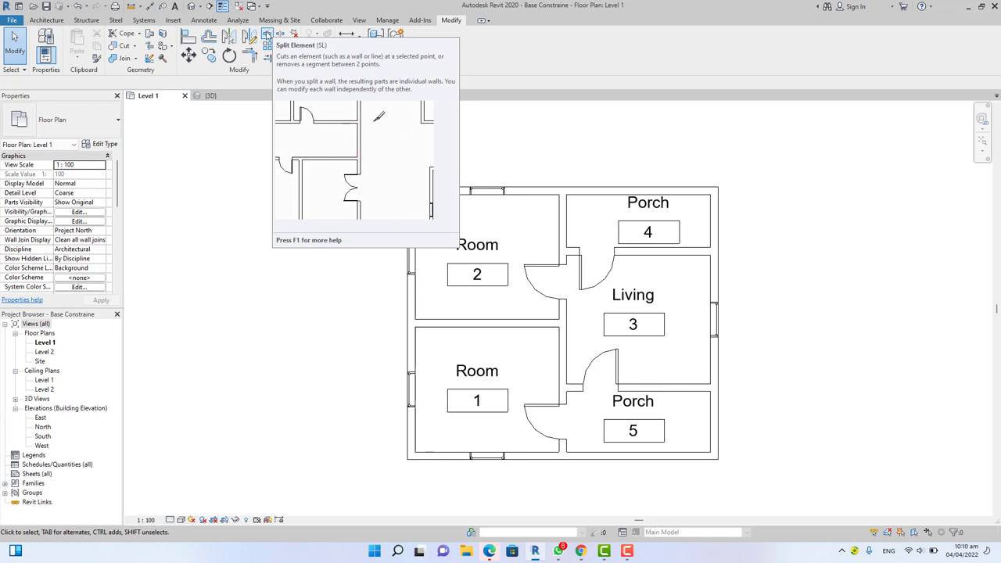
left_click(268, 34)
scroll(798, 405, "up", 1)
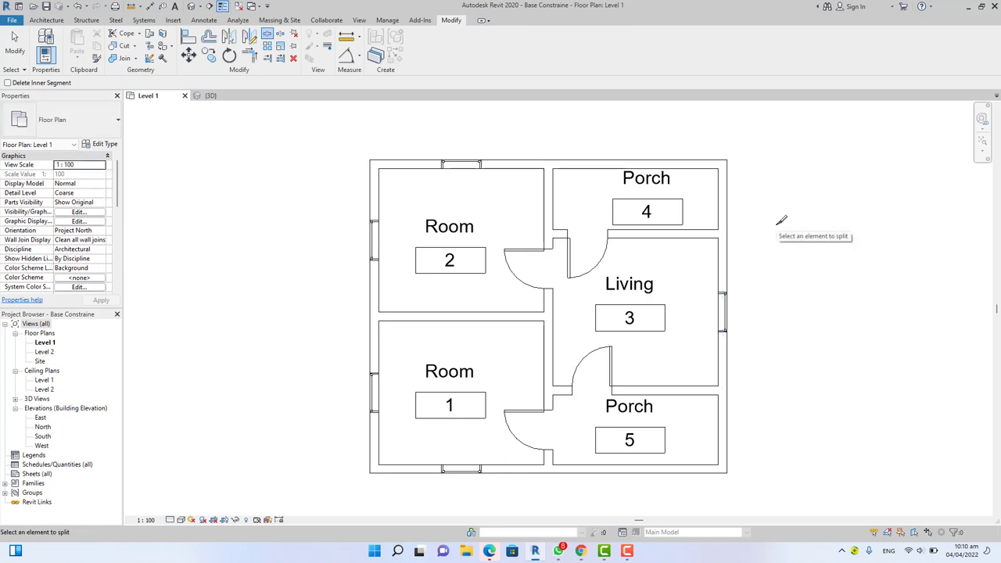
key("Escape")
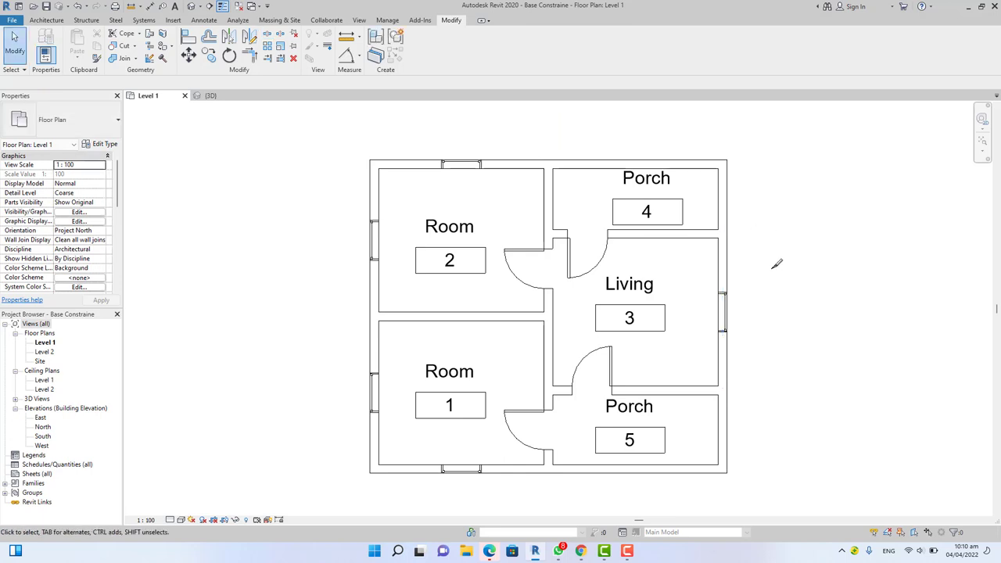
left_click(724, 194)
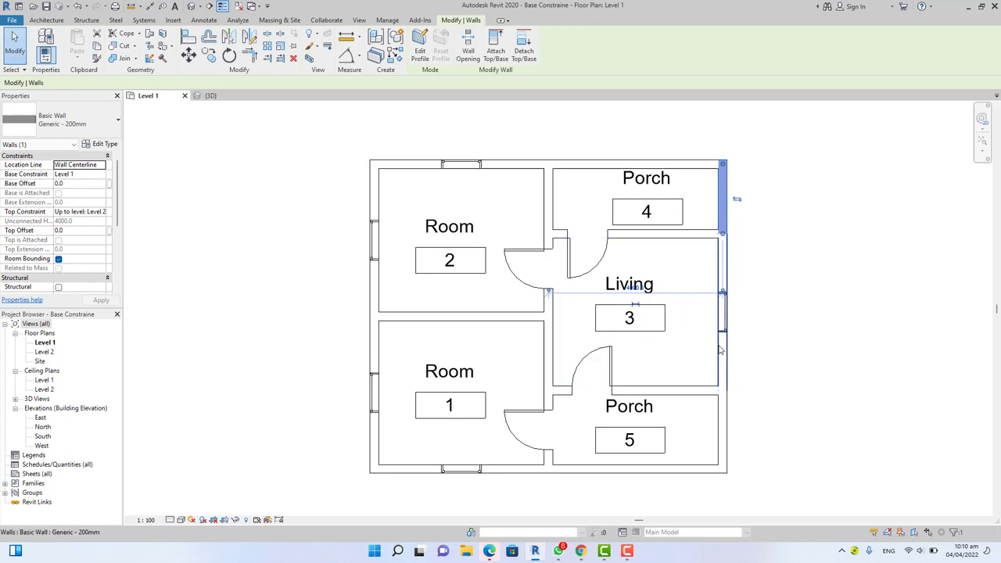
left_click(568, 161)
left_click(864, 301)
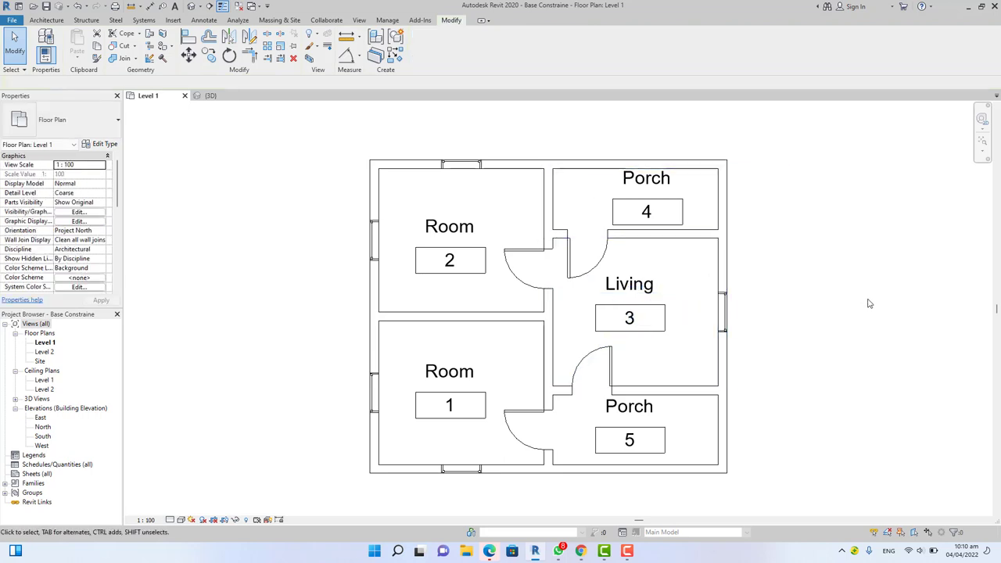
left_click(723, 401)
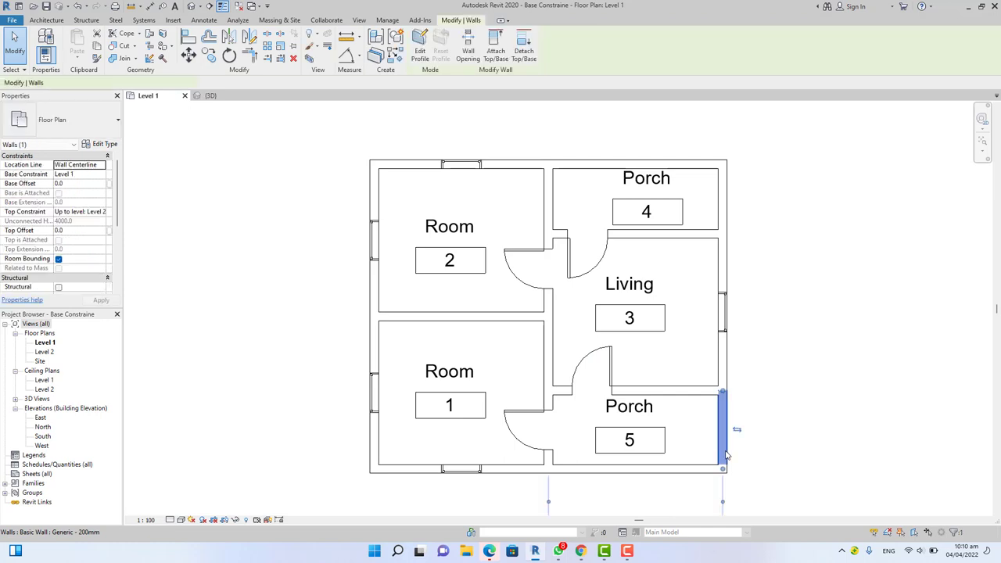
left_click(800, 424)
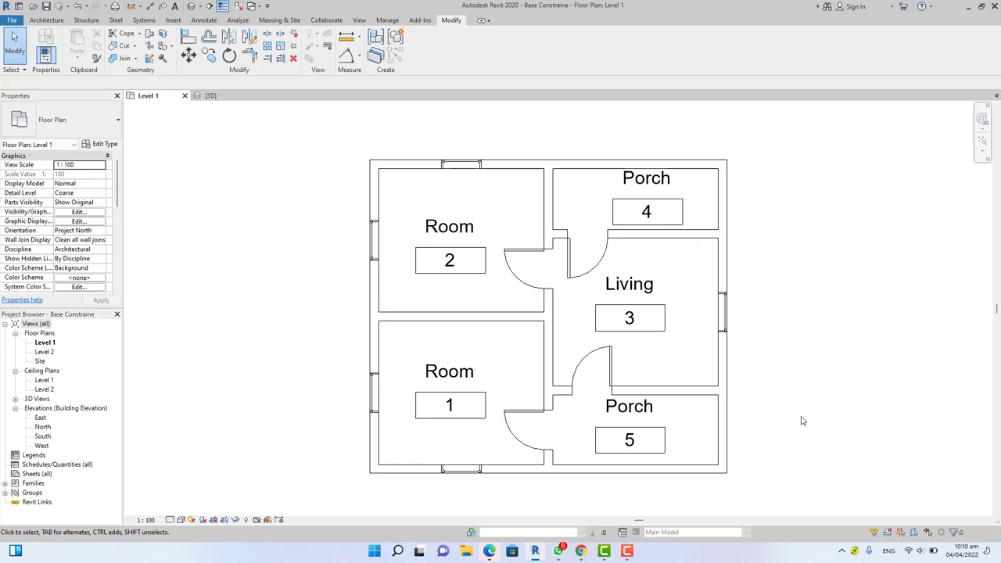
Step: Select Porch 5's right wall and add its bottom wall to the selection
left_click(722, 442)
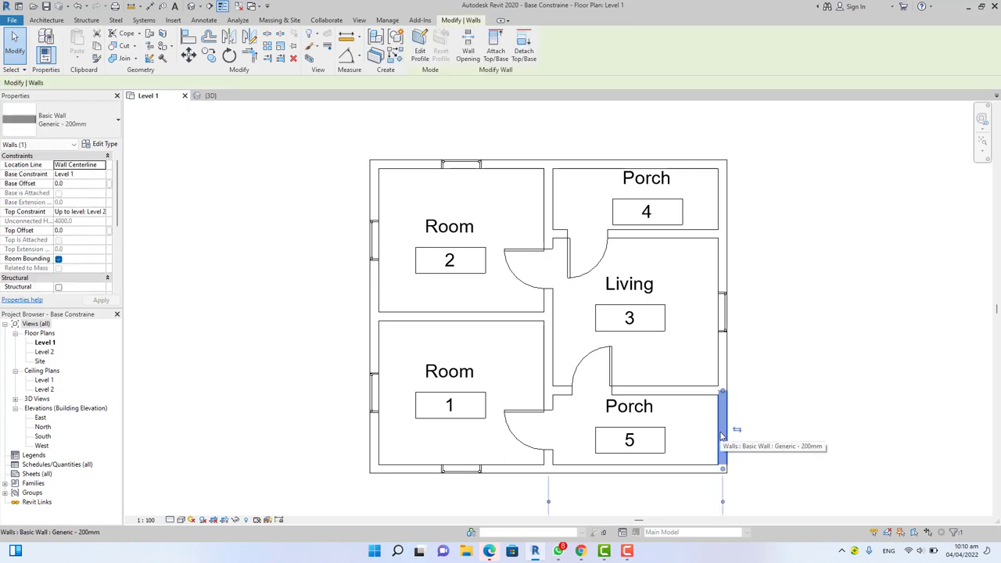
left_click(669, 467, "ctrl")
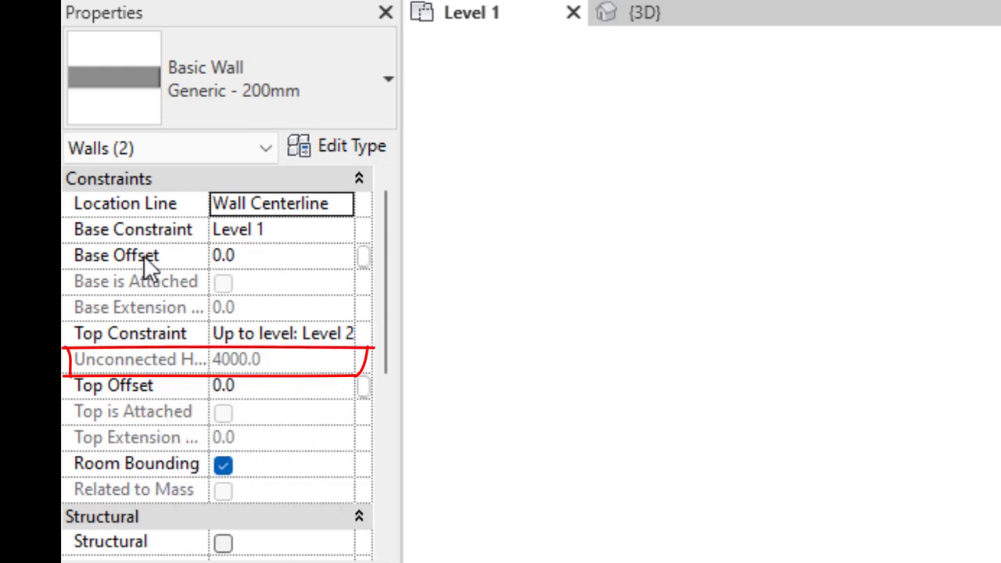
Step: Set the Base Offset of both Porch 5 walls to 3500
left_click(296, 257)
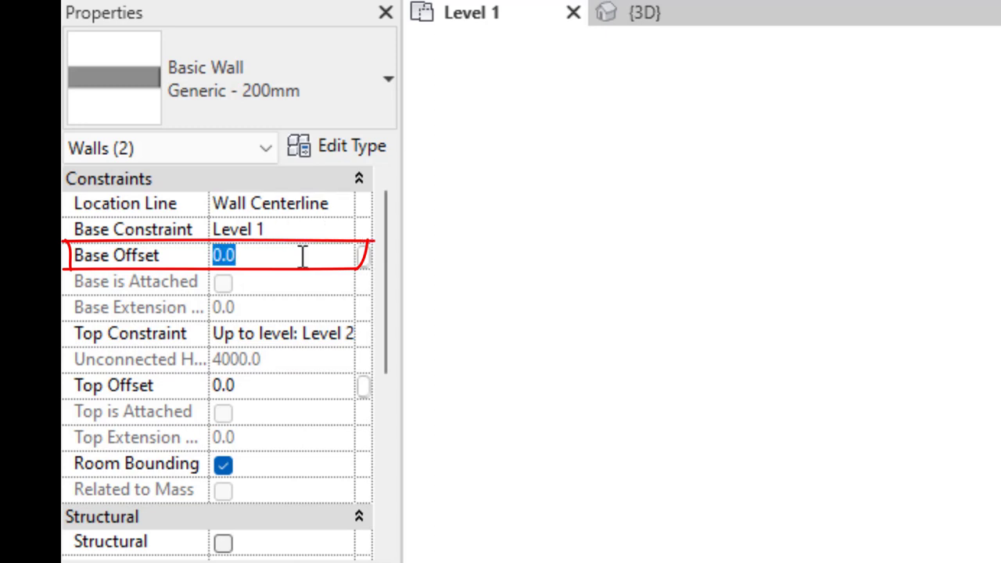
type("3500")
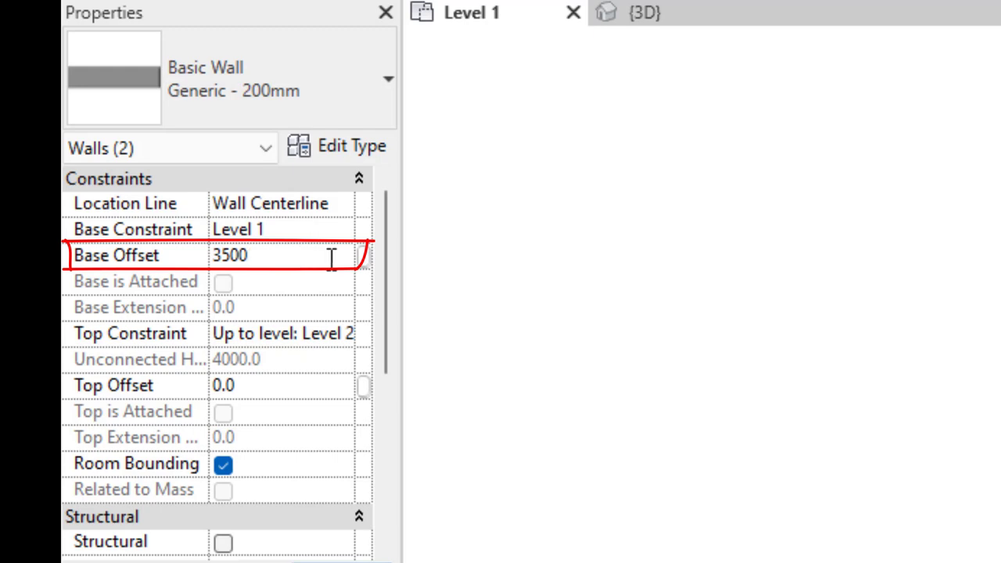
key("Return")
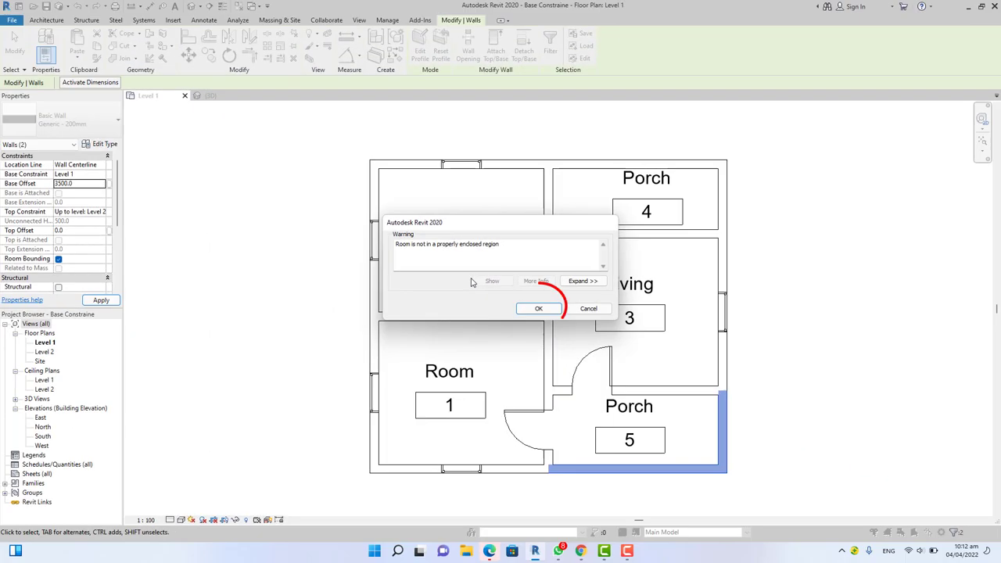
Step: Accept the room-not-enclosed warning and zoom to check the lifted porch walls
left_click(538, 308)
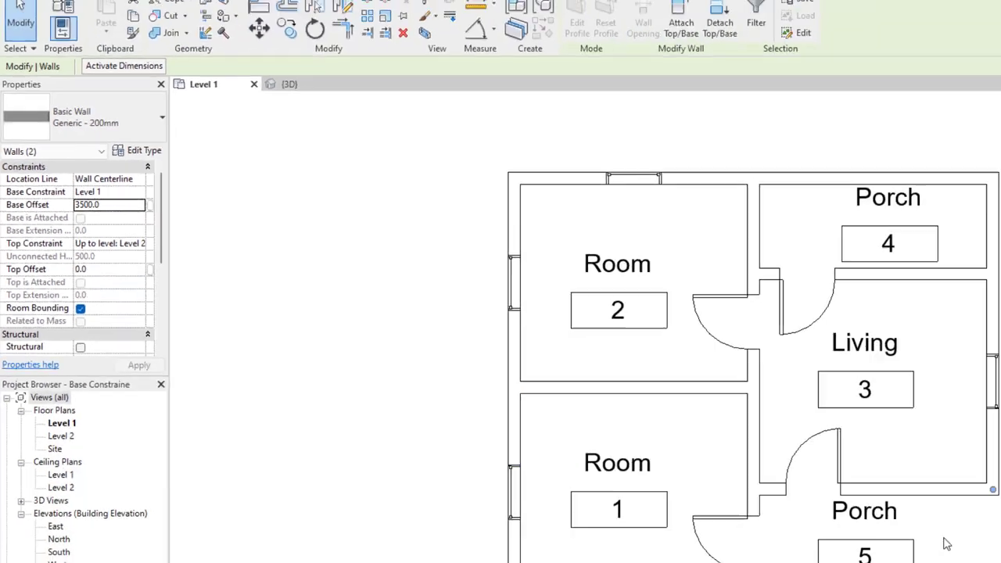
scroll(638, 353, "down", 1)
scroll(700, 422, "up", 1)
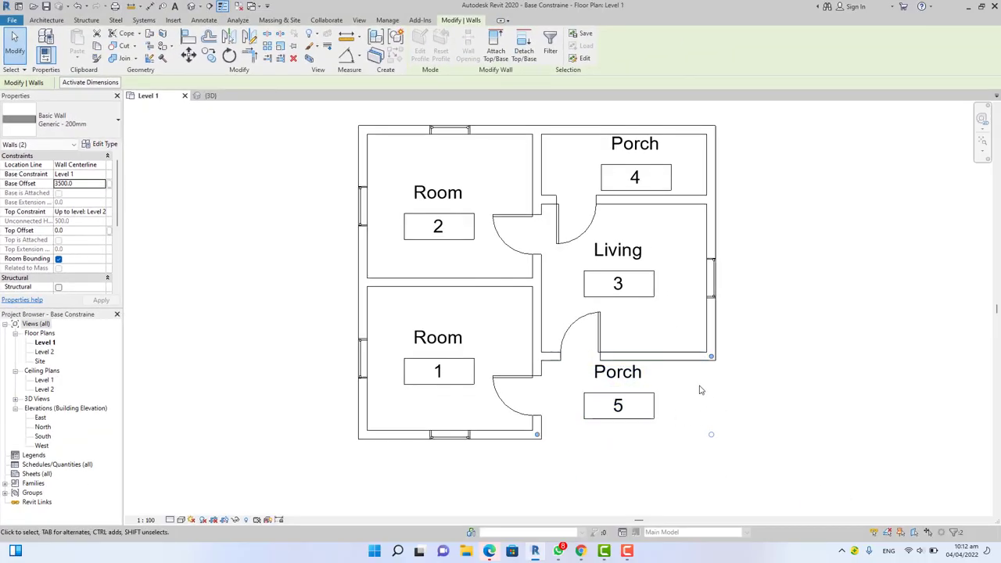
Step: Inspect the Porch 5 room to confirm it is no longer enclosed
key("Escape")
left_click(696, 422)
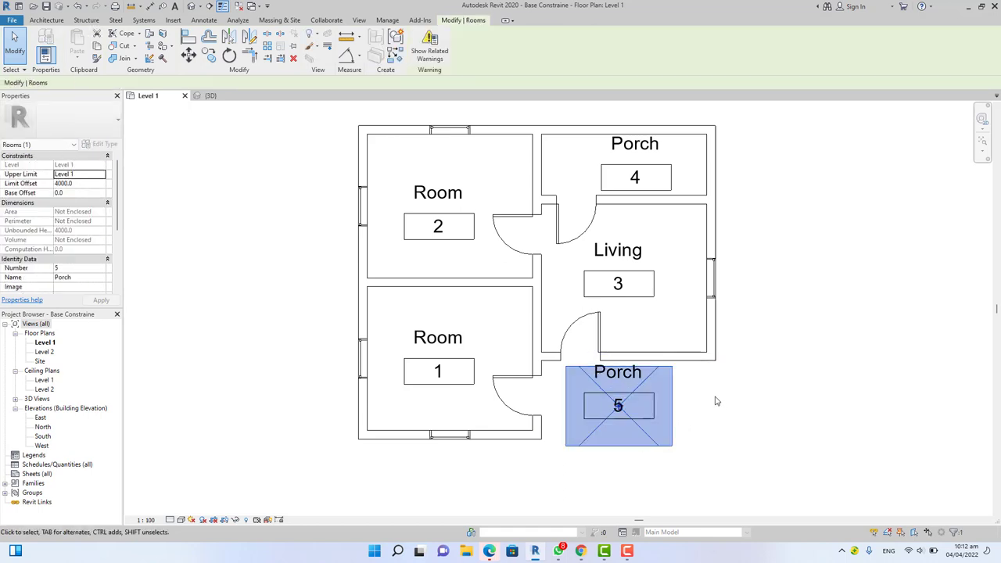
key("Escape")
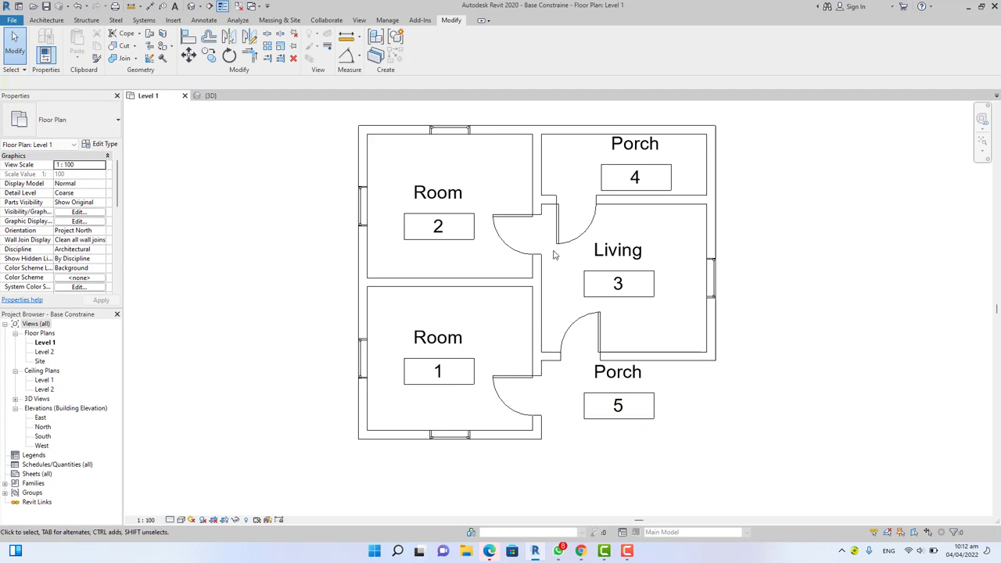
left_click(46, 19)
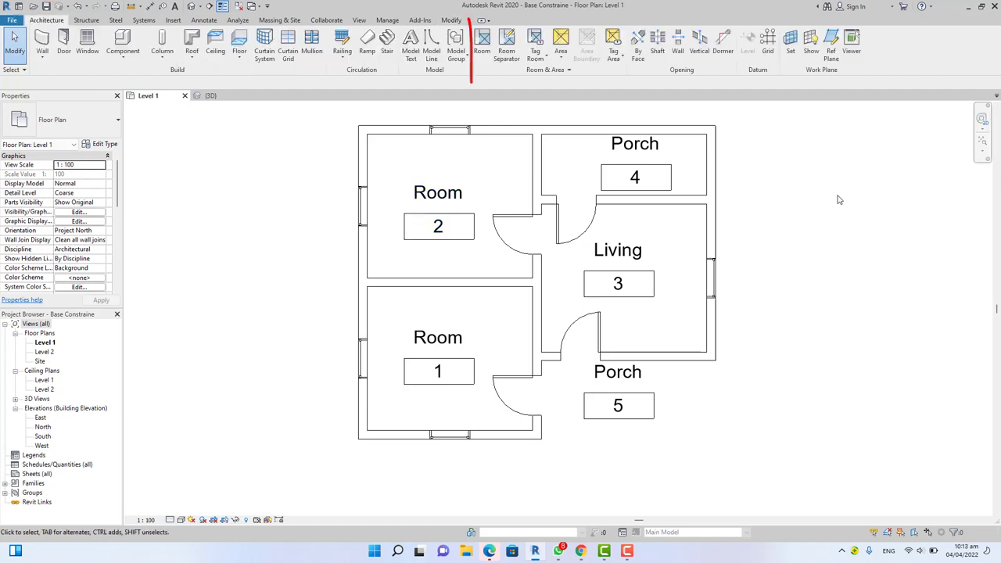
Step: Draw a vertical room separation line down Porch 5's open right edge from the wall corner
left_click(506, 47)
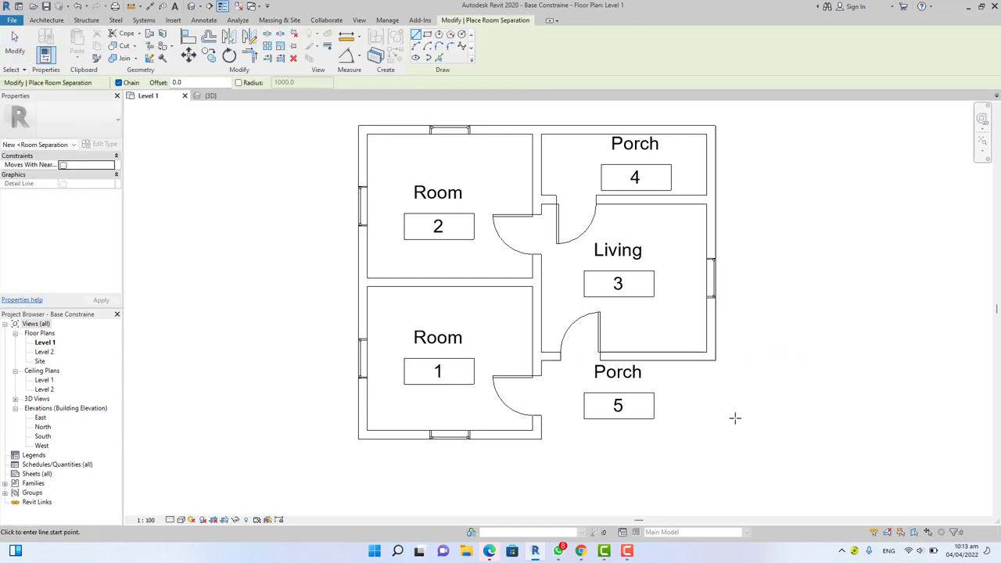
scroll(729, 384, "up", 2)
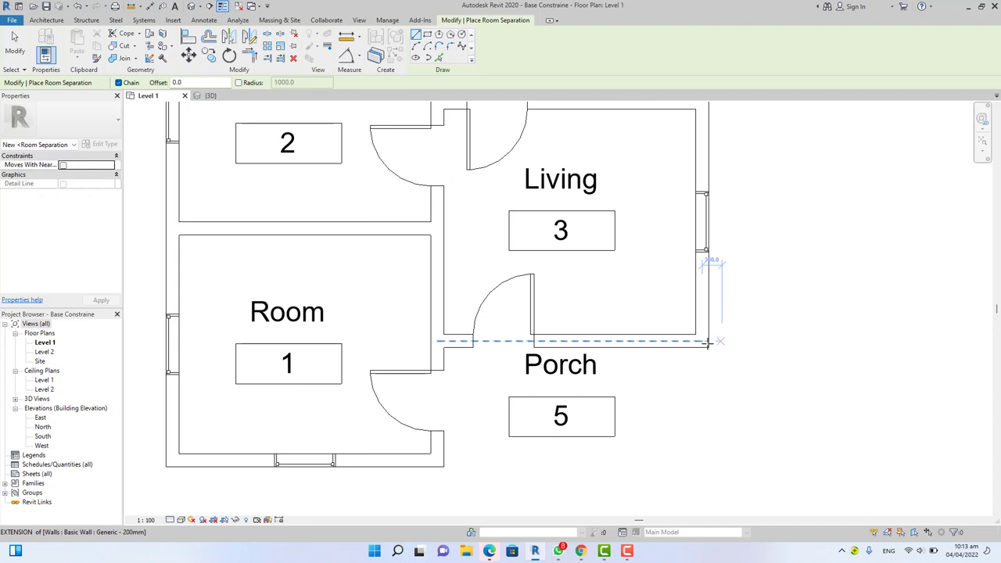
left_click(709, 333)
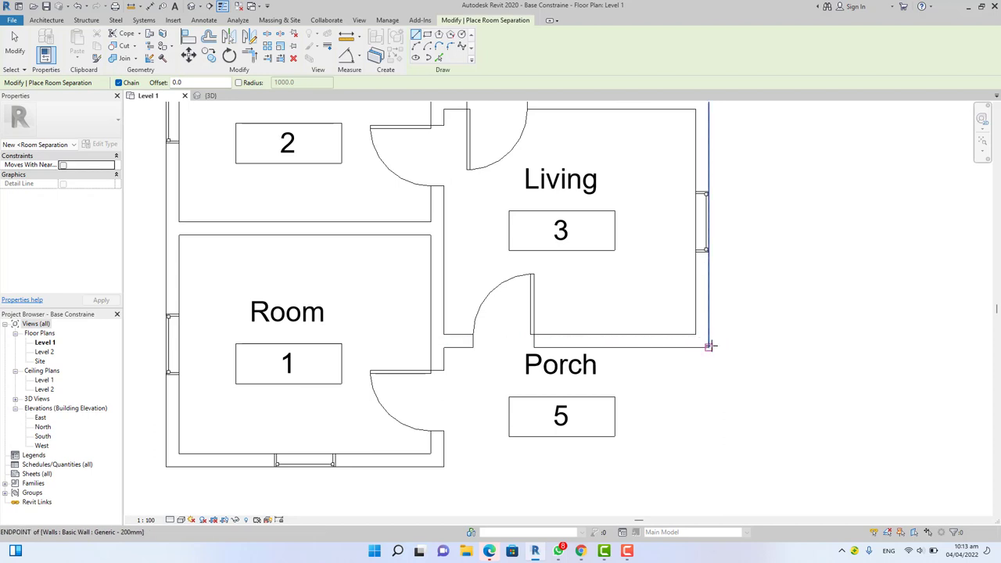
scroll(710, 341, "down", 2)
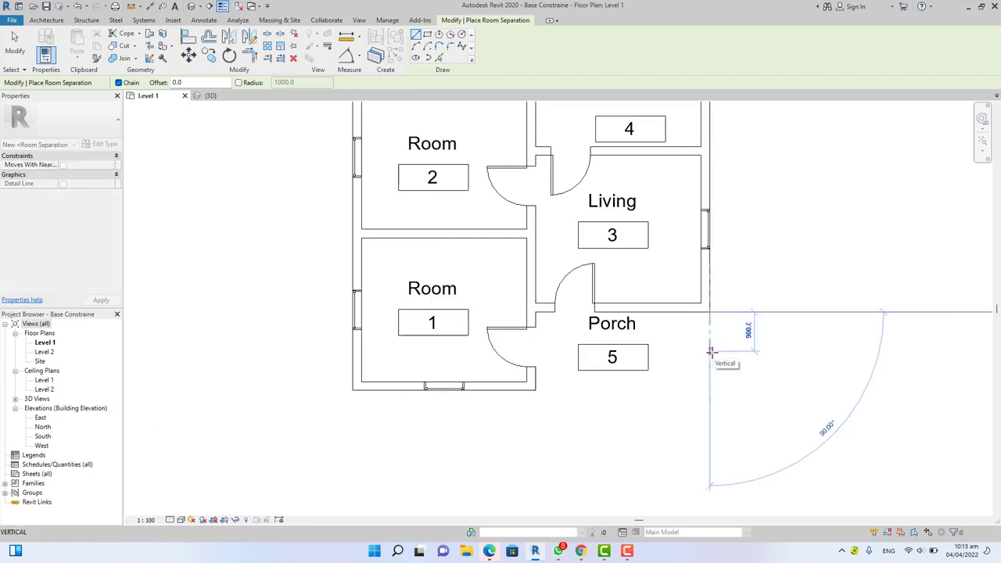
left_click(711, 458)
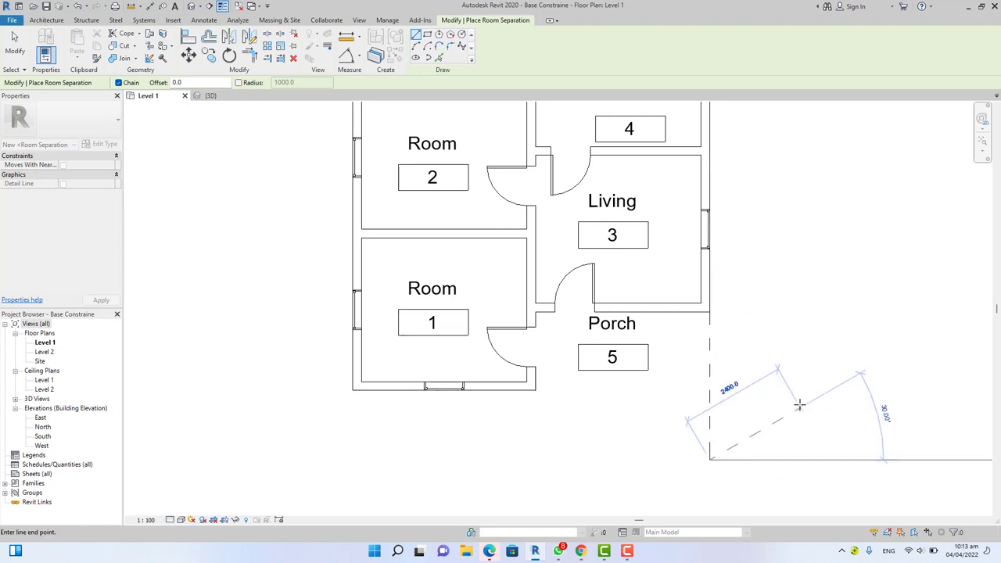
key("Escape")
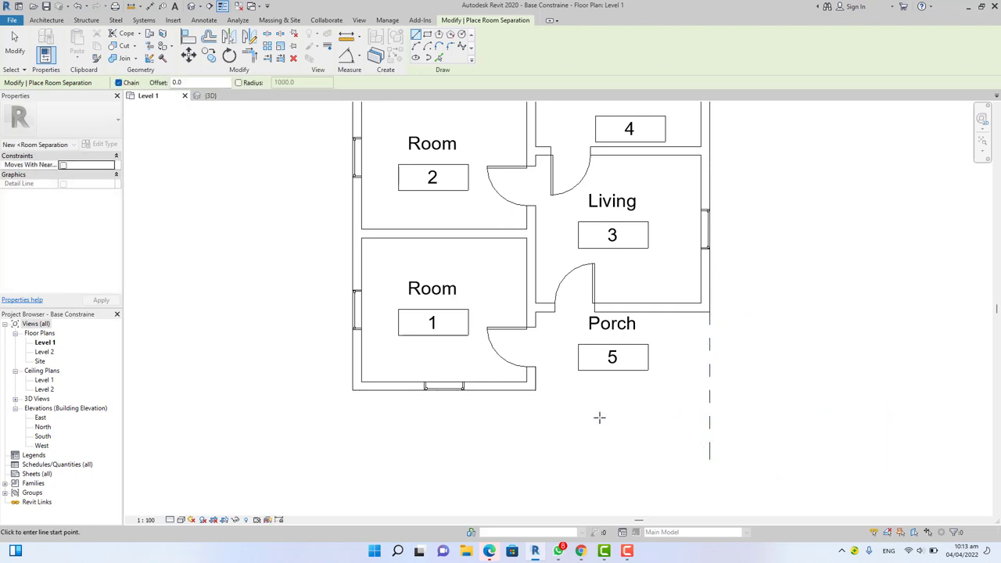
Step: Draw a horizontal room separation line from Room 1's corner along Porch 5's bottom edge
scroll(533, 386, "up", 1)
left_click(535, 390)
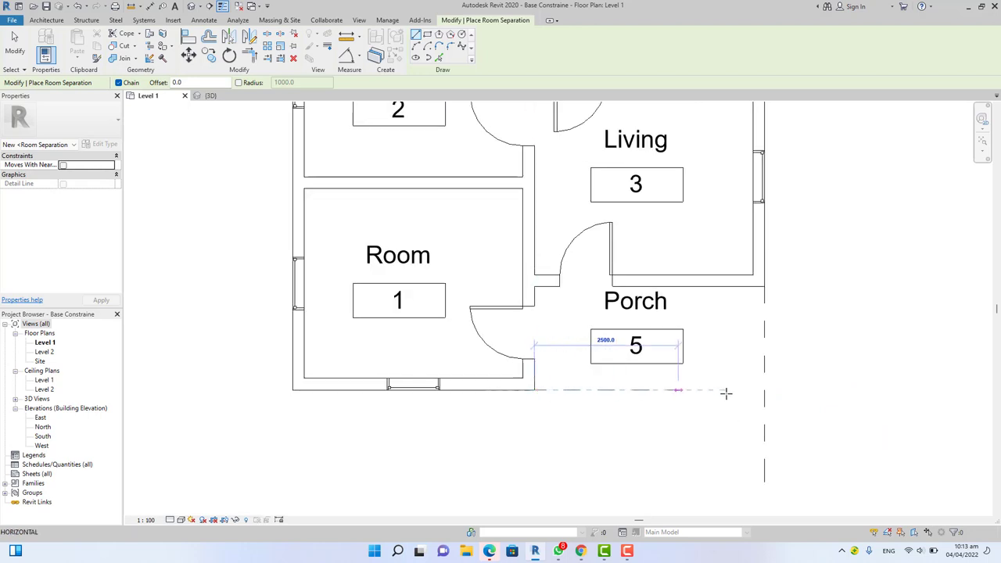
left_click(772, 393)
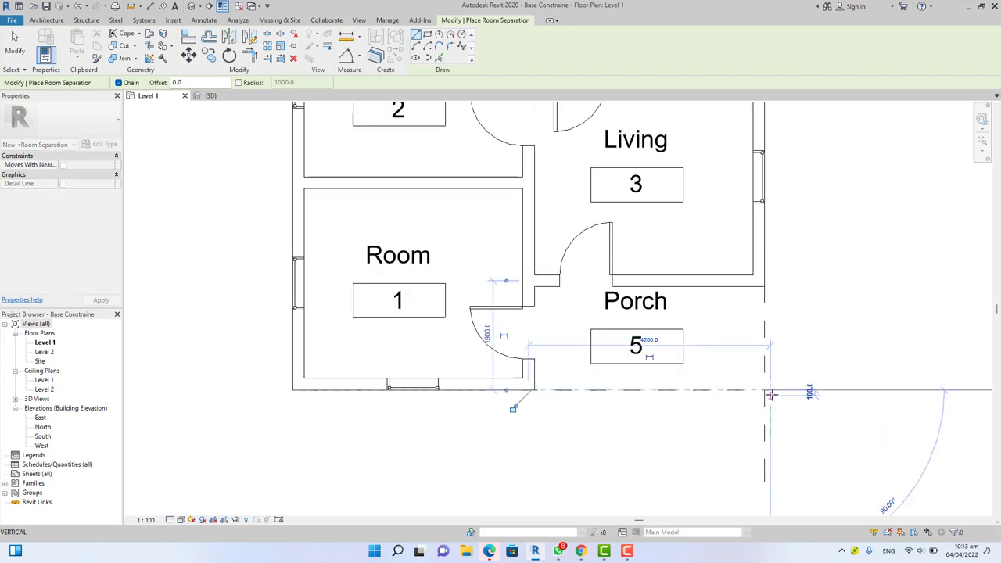
key("Escape")
key("Escape")
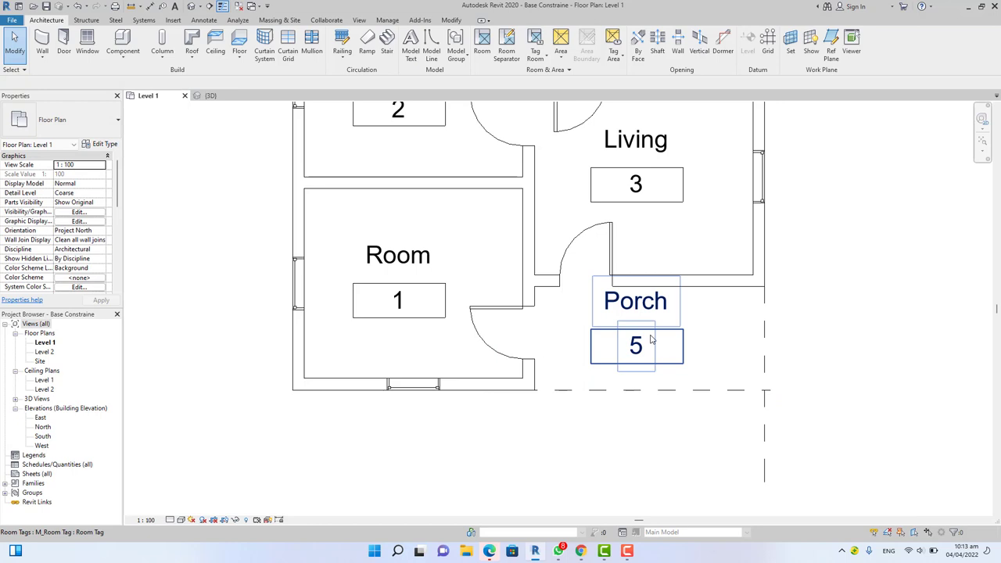
left_click(653, 341)
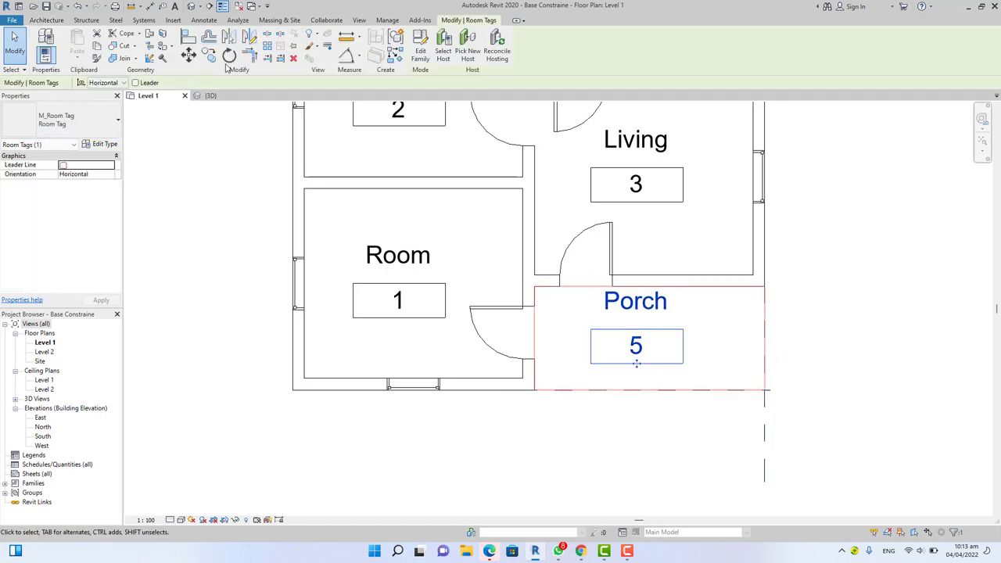
left_click(249, 55)
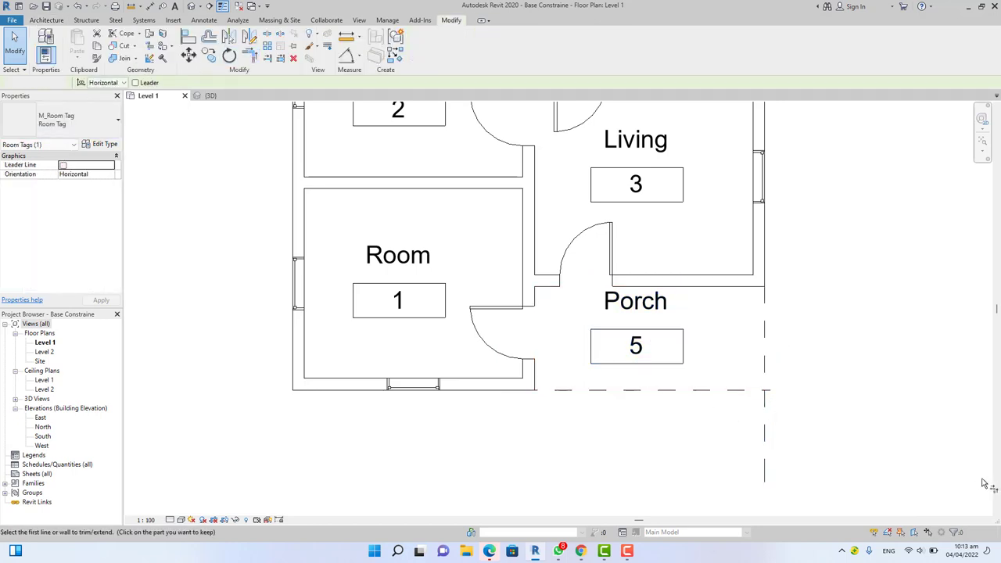
Step: Trim Porch 5's vertical and horizontal separation lines into a clean corner
left_click(767, 368)
left_click(757, 391)
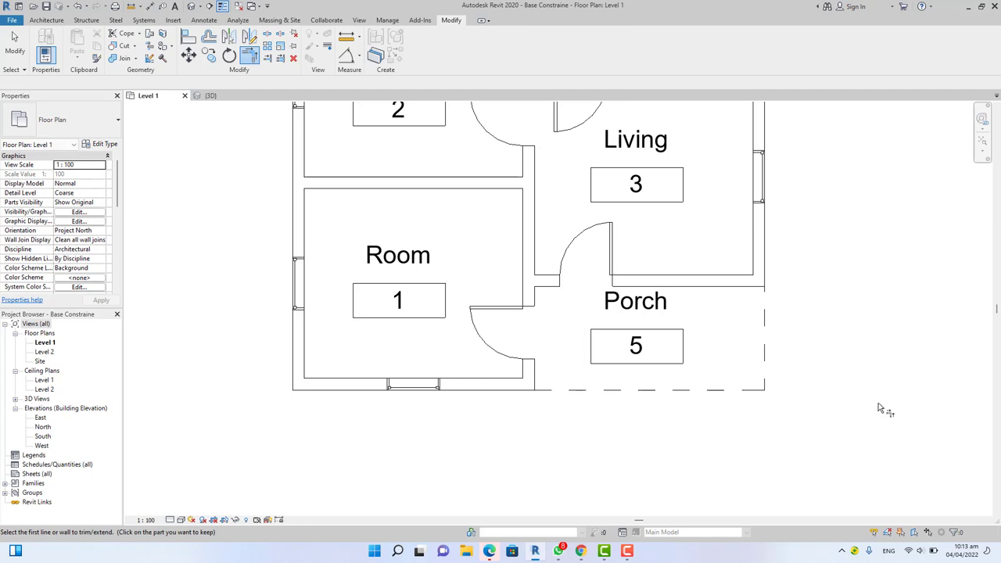
key("Escape")
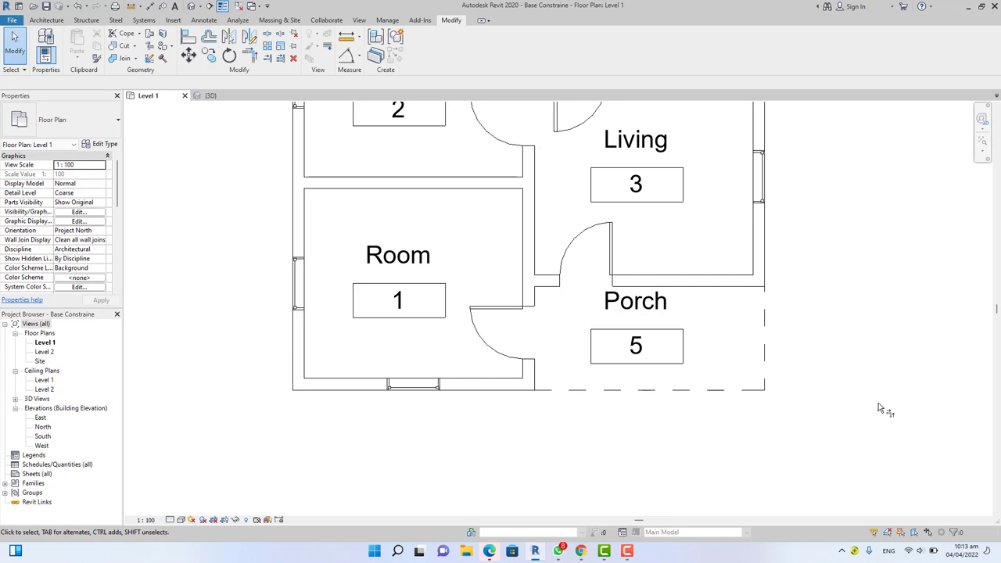
Step: Draw Medium Lines detail lines: one down from the porch wall corner and one along the porch bottom
left_click(204, 21)
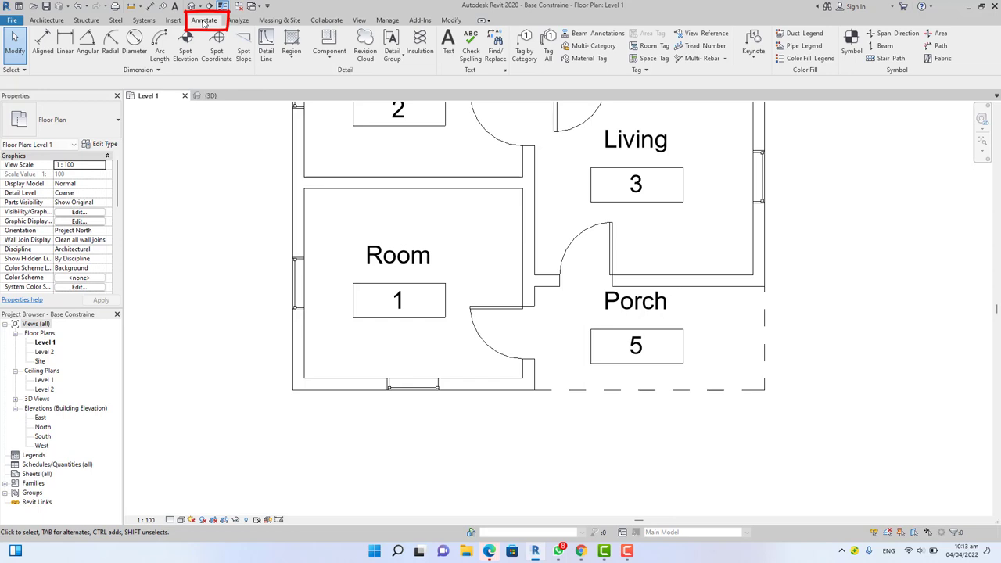
left_click(266, 57)
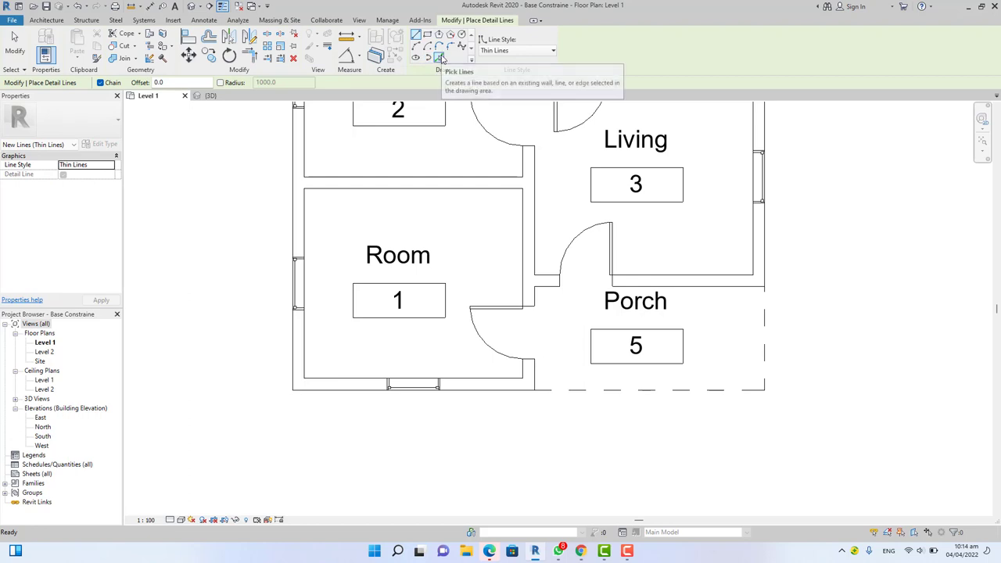
left_click(529, 52)
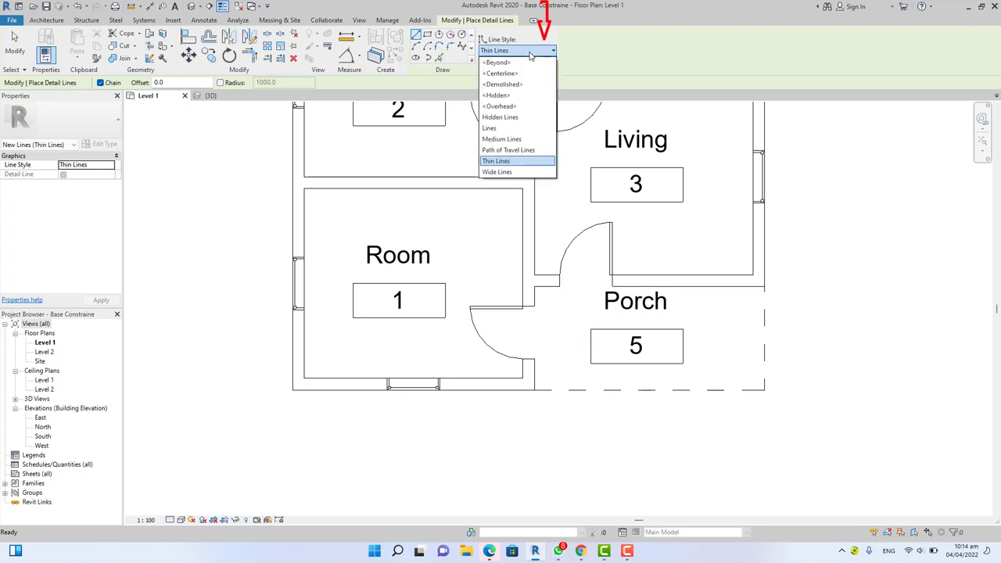
left_click(516, 141)
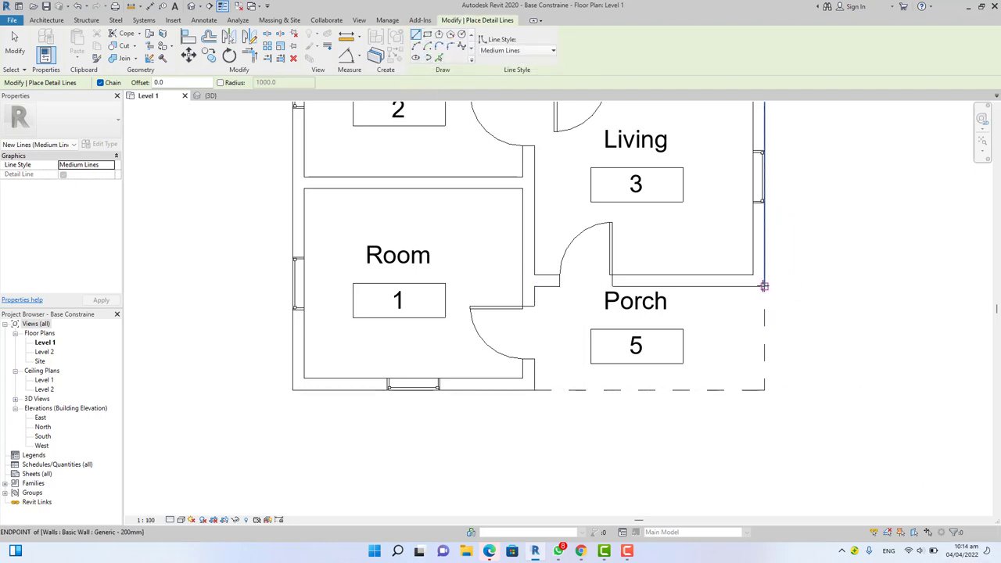
left_click(763, 286)
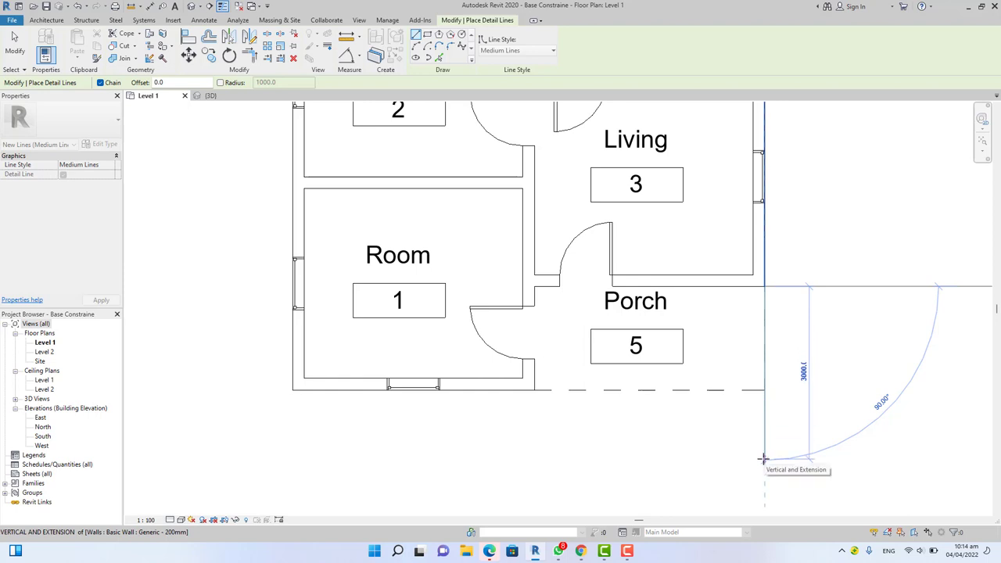
left_click(764, 459)
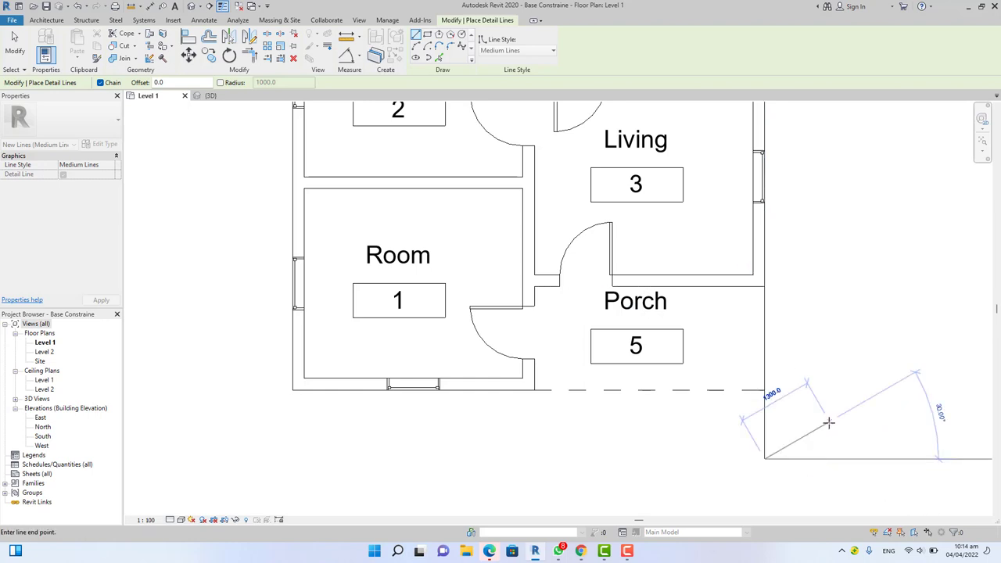
key("Escape")
left_click(532, 390)
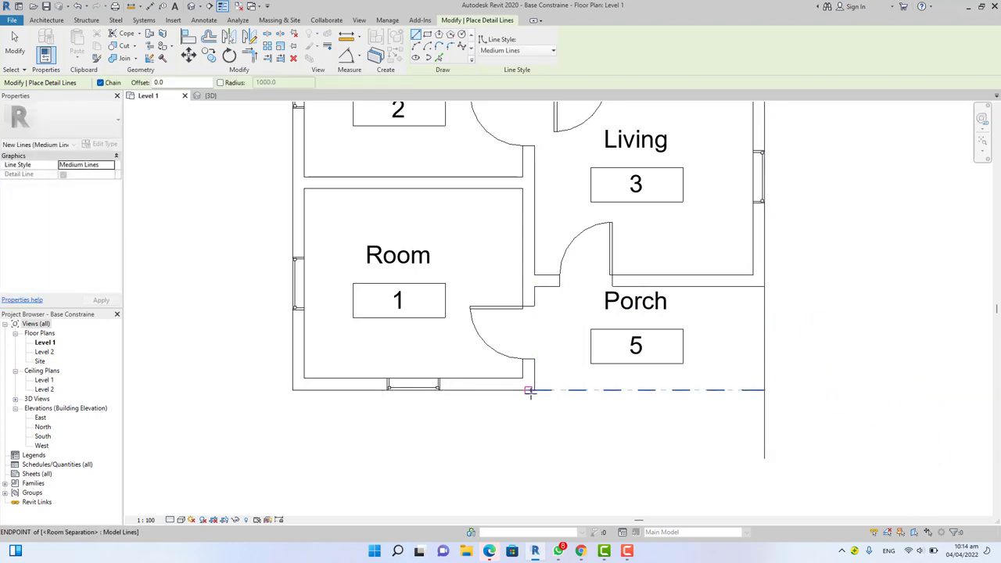
left_click(818, 393)
key("Escape")
key("Escape")
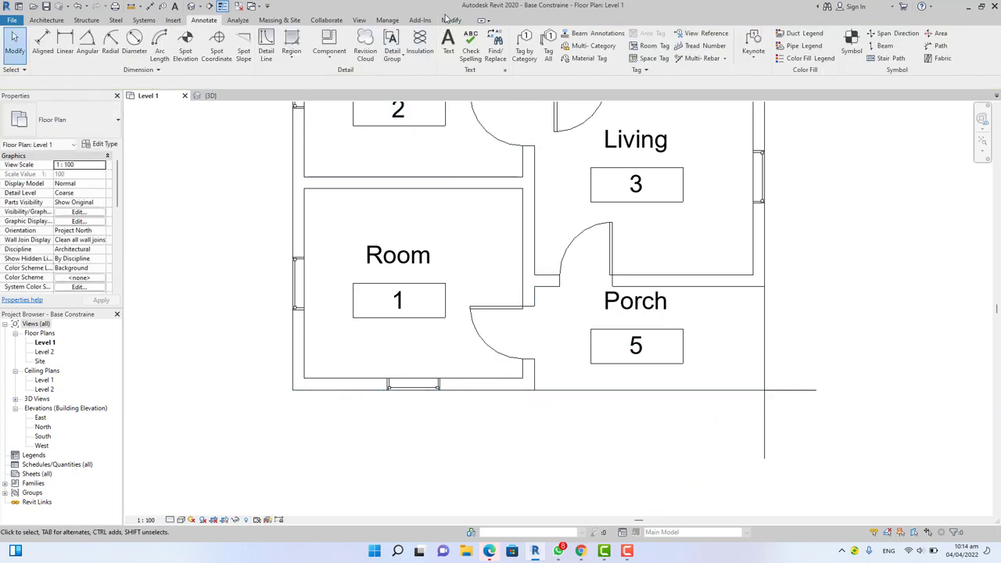
Step: Trim/Extend to Corner the vertical and bottom porch lines at the bottom-right corner
left_click(451, 19)
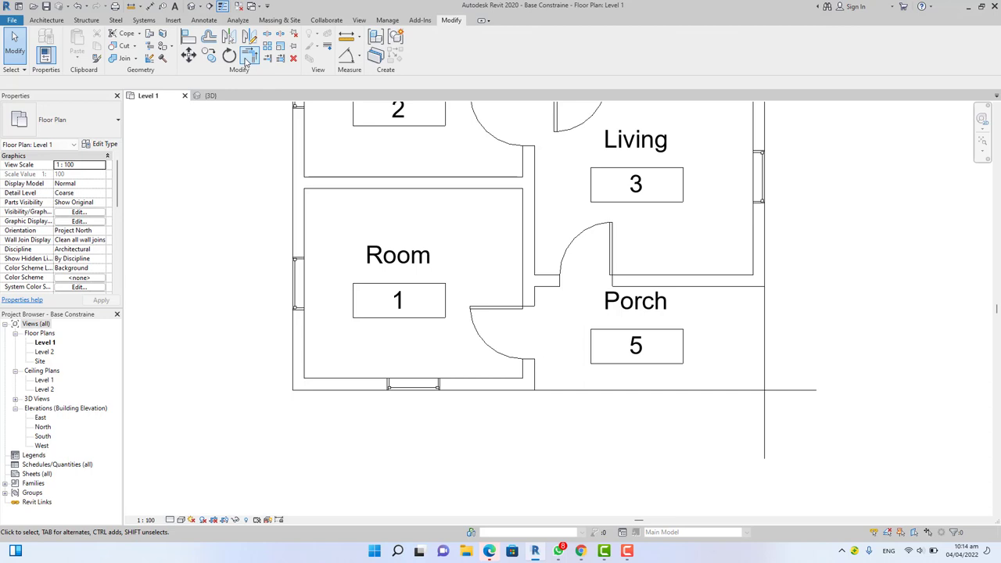
left_click(249, 54)
left_click(767, 358)
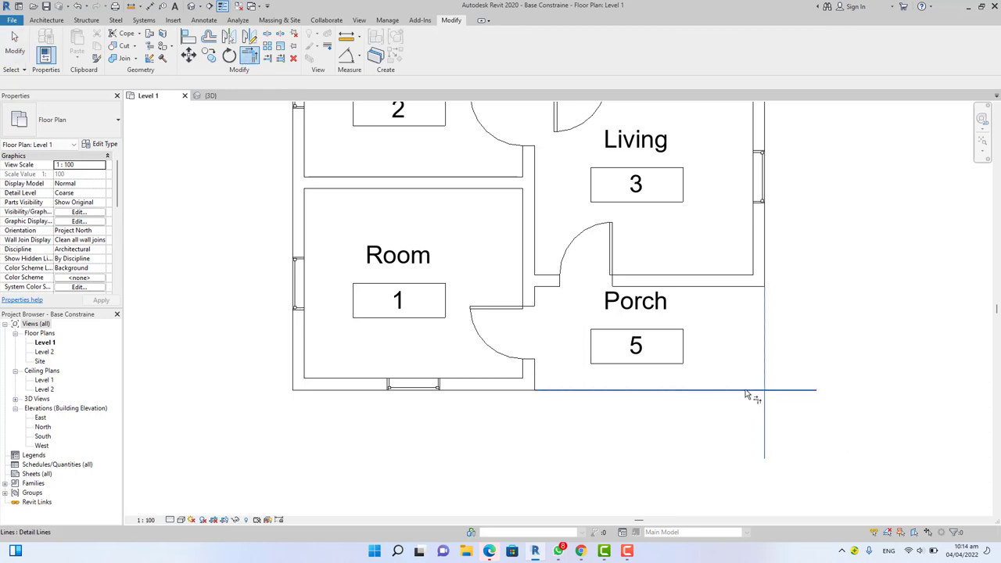
left_click(750, 391)
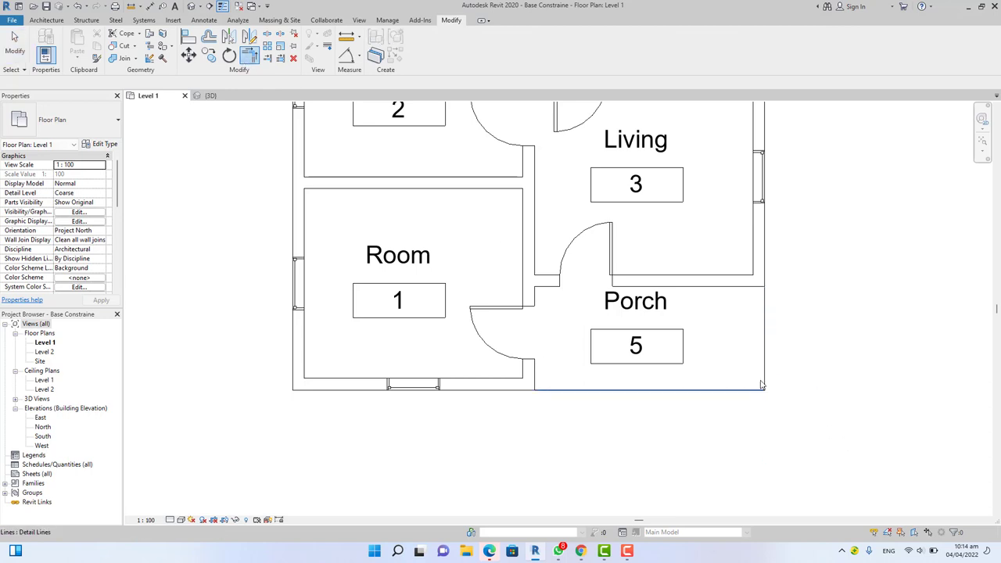
key("Escape")
key("Escape")
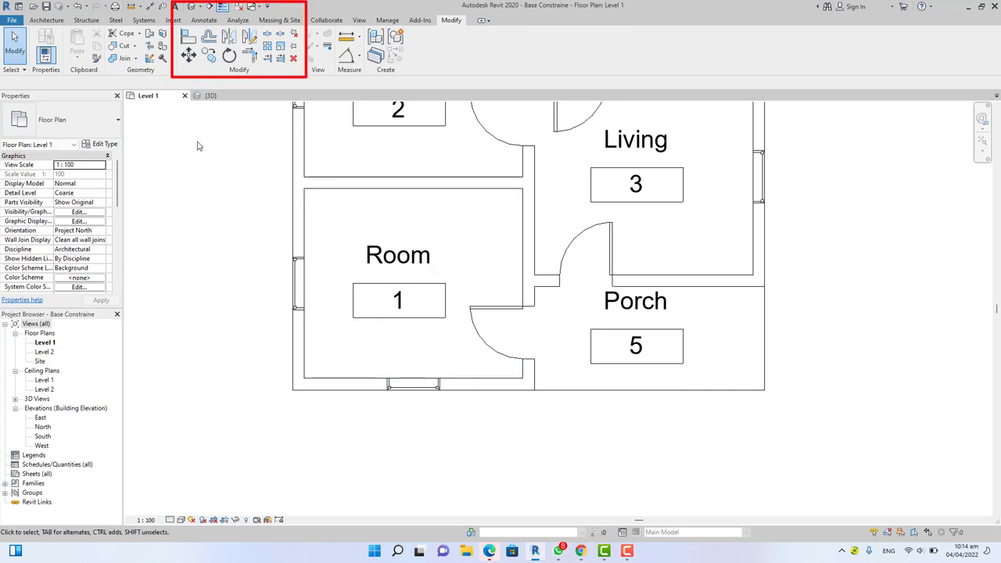
Step: Create offset copies of the porch's edge lines at a distance of 50
left_click(208, 36)
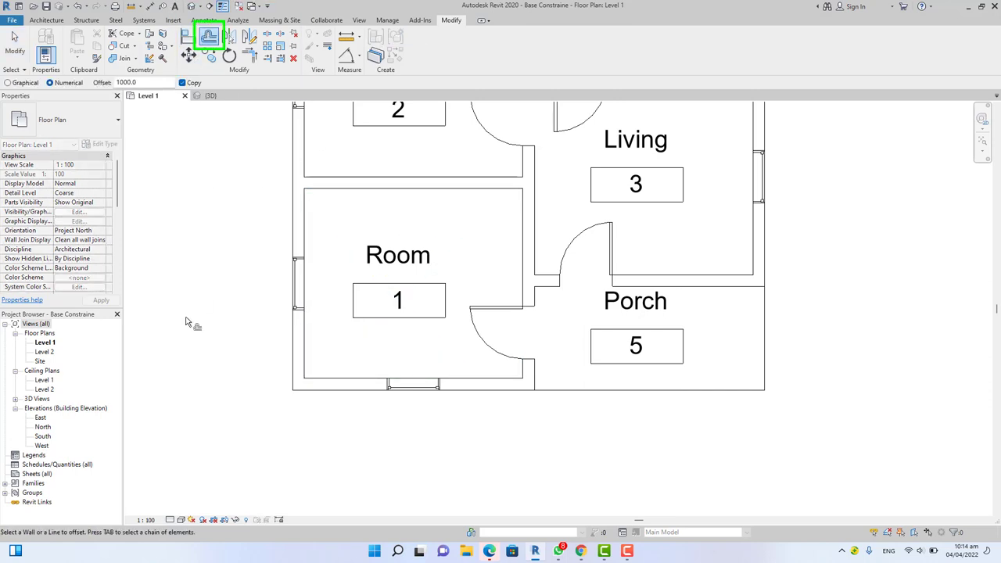
left_click_drag(149, 83, 114, 84)
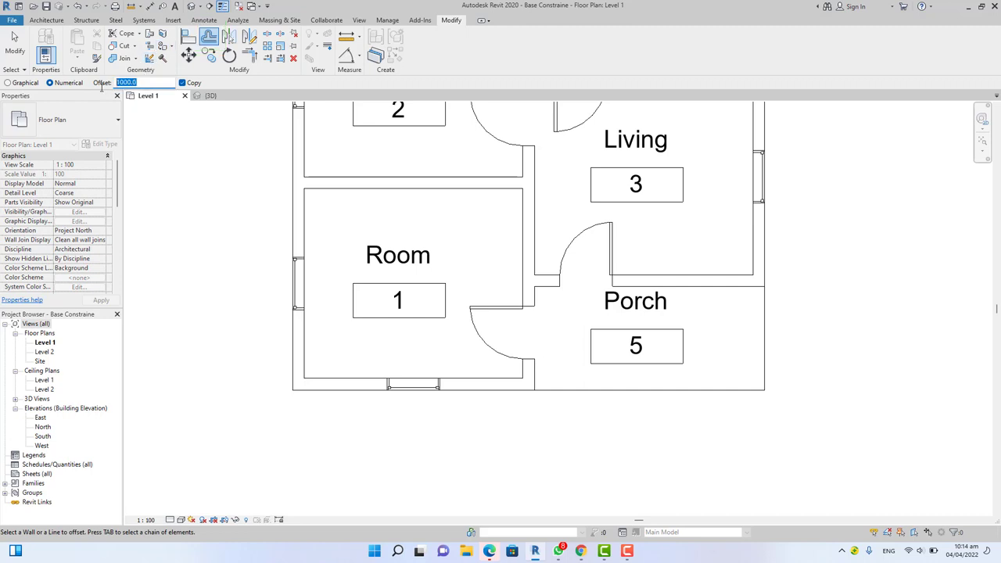
type("50")
scroll(763, 346, "up", 1)
scroll(759, 350, "up", 1)
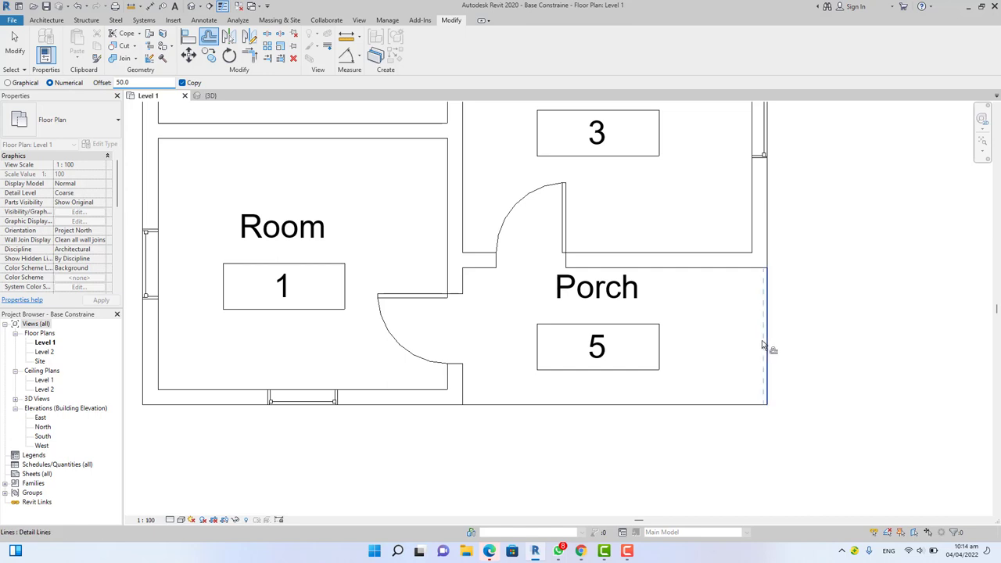
left_click(714, 405)
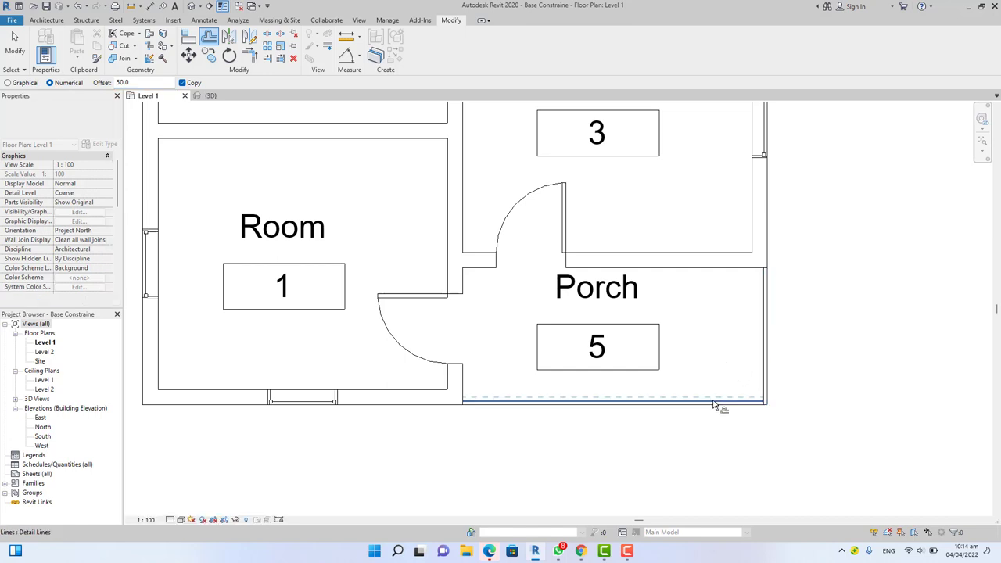
scroll(768, 423, "up", 2)
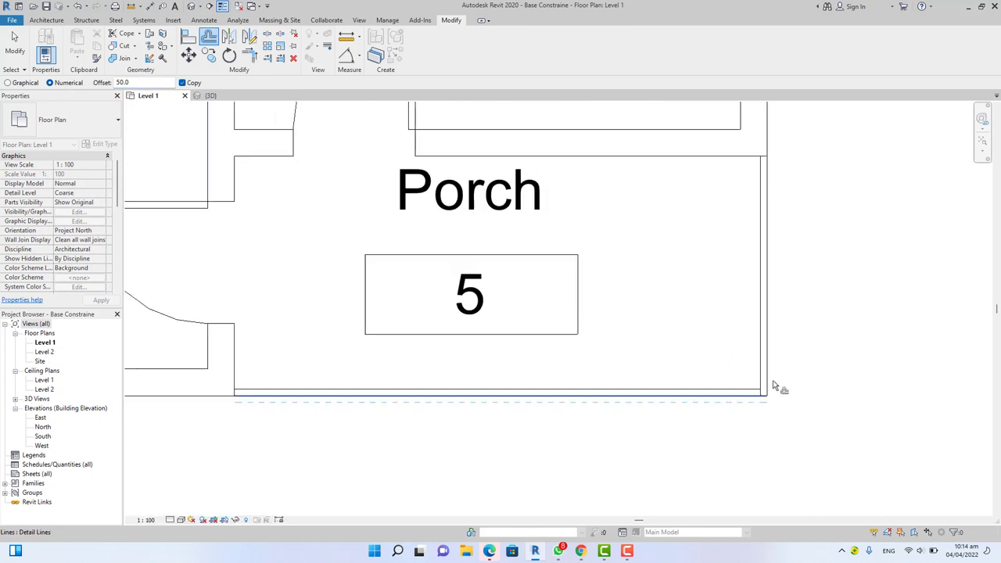
Step: Trim the offset copies into a clean corner and return to Modify
left_click(249, 54)
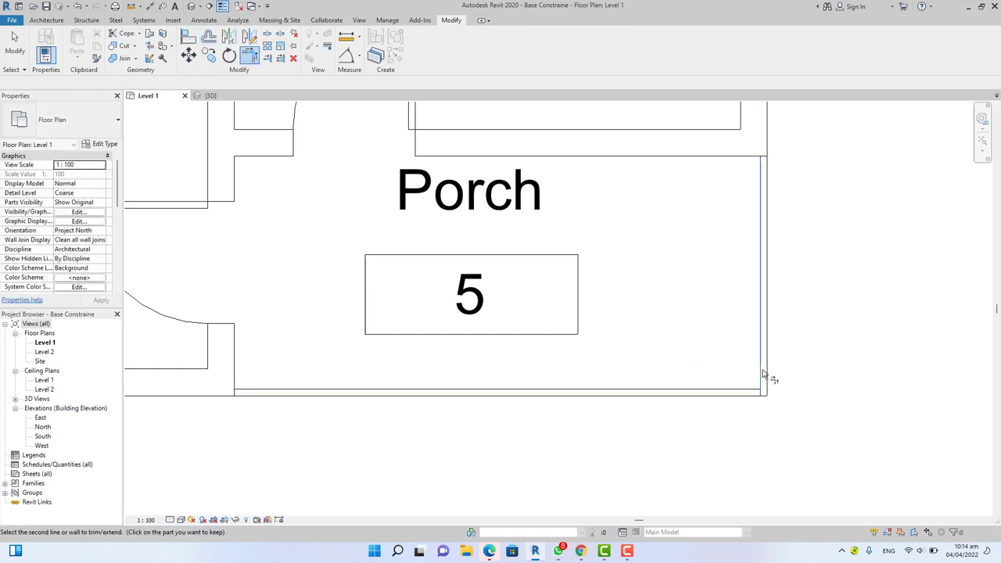
scroll(747, 397, "down", 2)
scroll(747, 395, "down", 2)
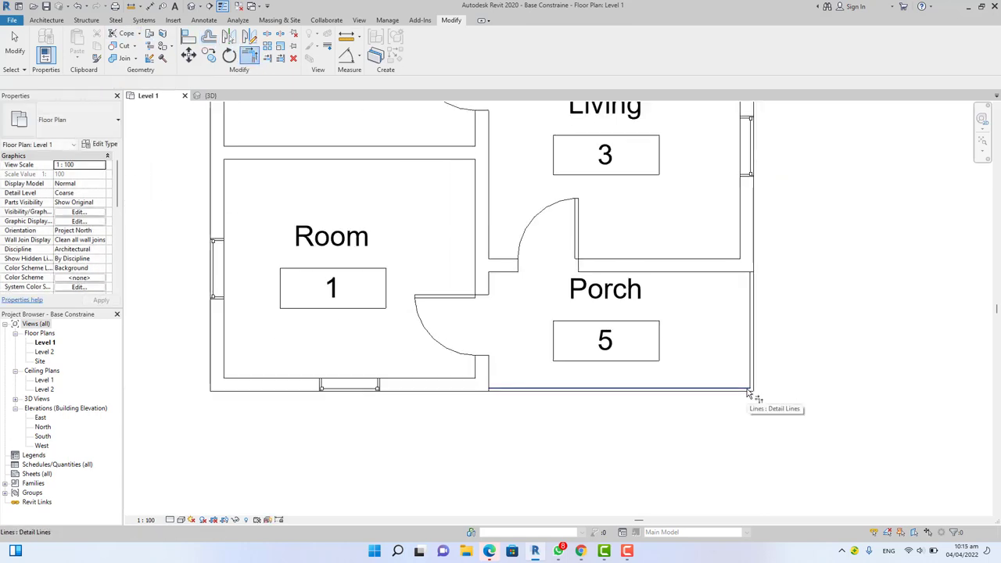
left_click(15, 47)
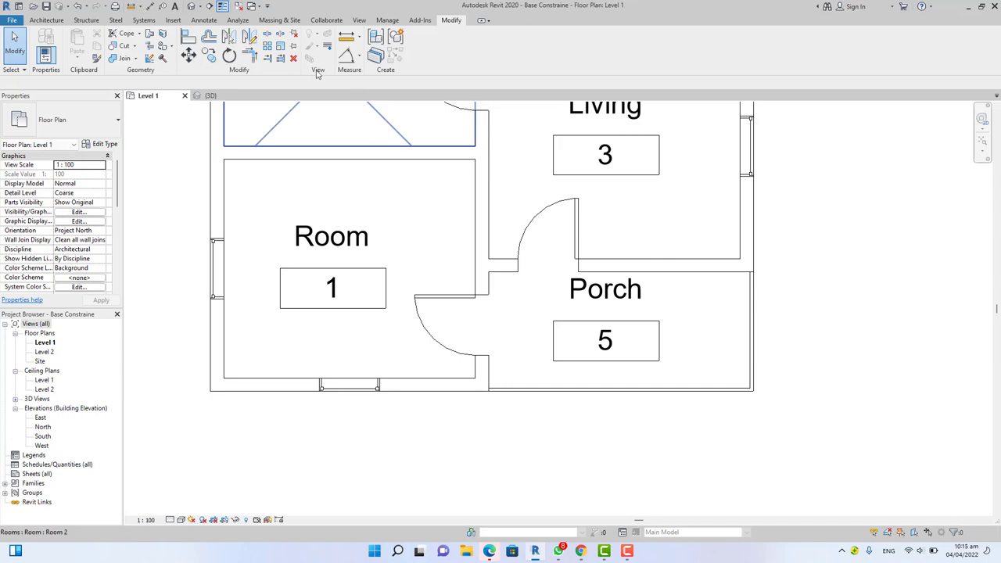
Step: Open the Default 3D view and orbit to inspect the open porch and its wall header
left_click(191, 6)
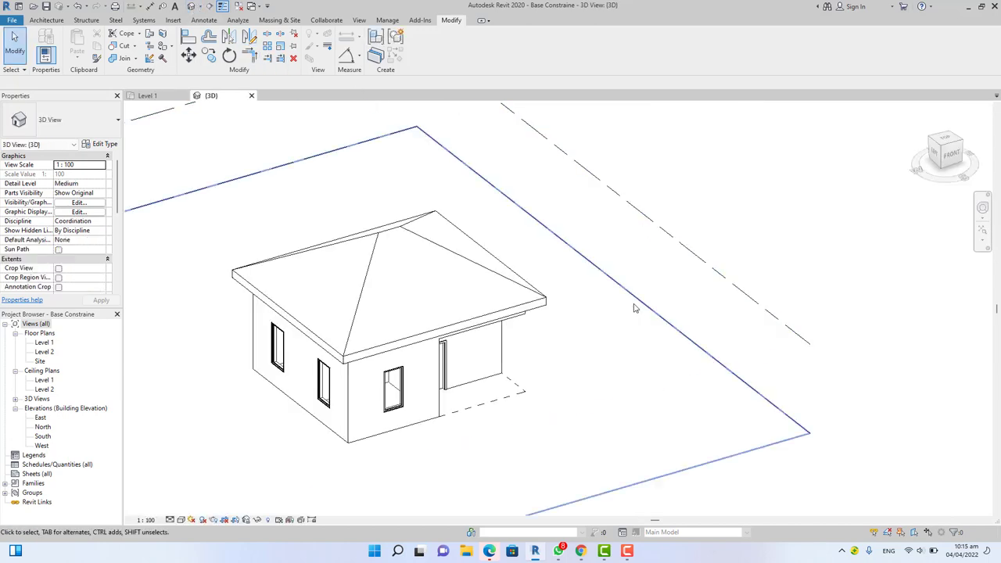
scroll(453, 403, "up", 2)
middle_click_drag(600, 371, 577, 335, "shift")
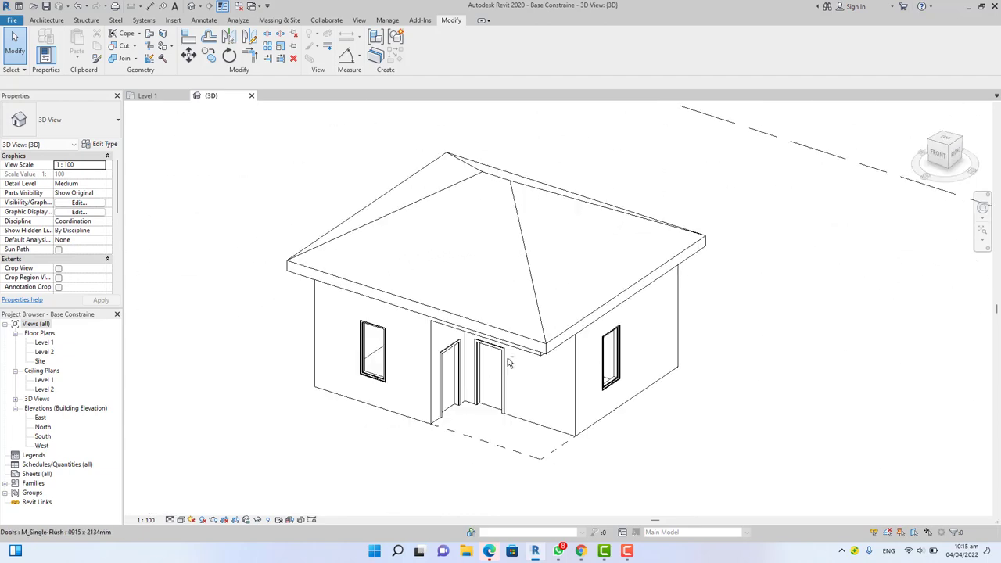
scroll(574, 396, "up", 3)
middle_click_drag(574, 396, 634, 290, "shift")
left_click(555, 269)
scroll(689, 266, "down", 3)
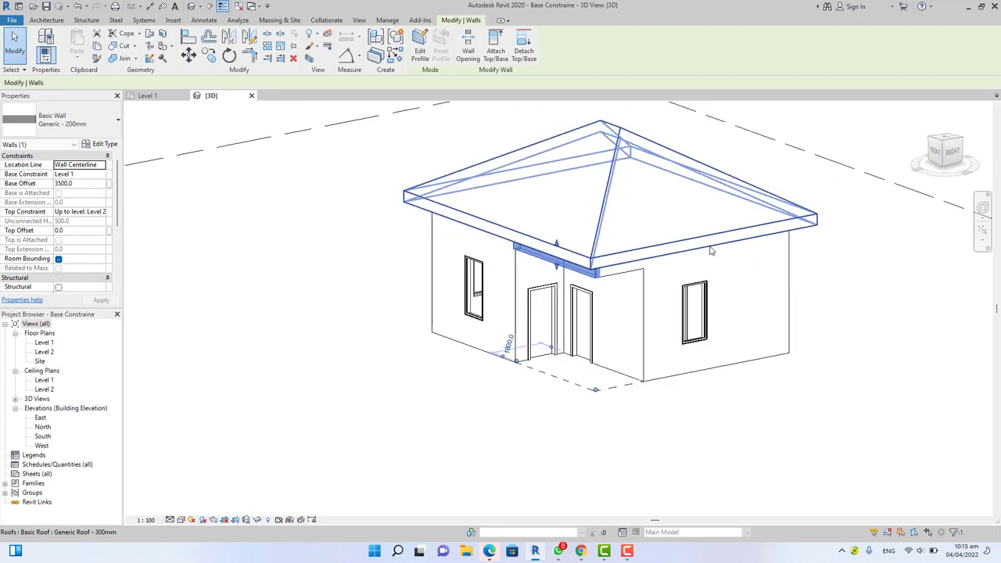
left_click(666, 449)
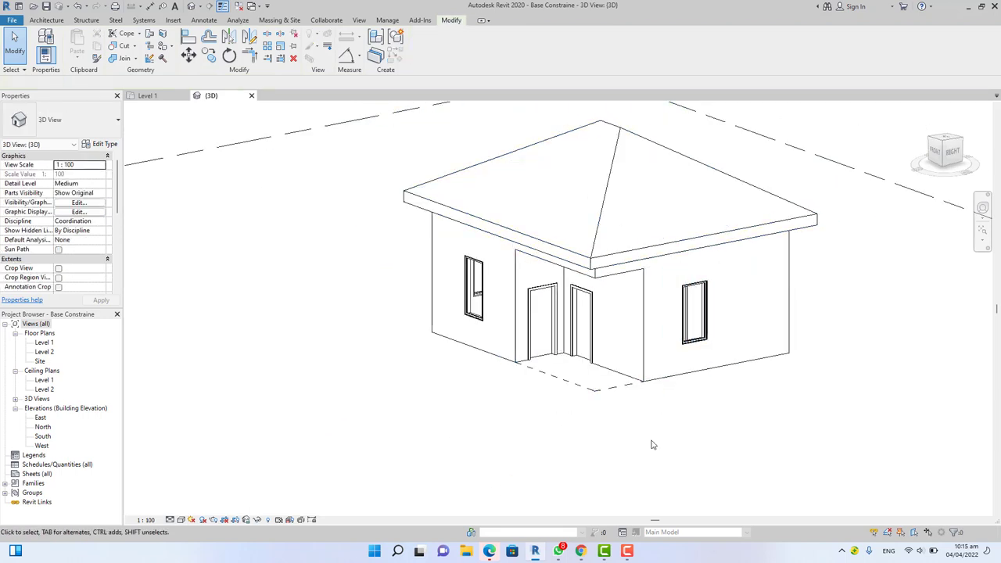
Step: On the Level 1 plan, start a new floor sketch using Pick Walls
left_click(148, 95)
scroll(735, 344, "down", 4)
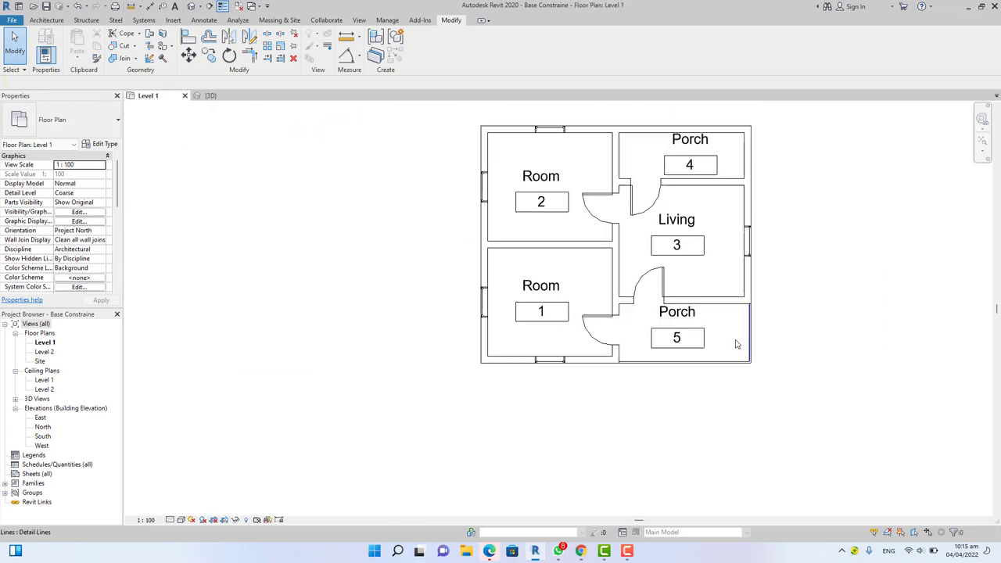
scroll(736, 344, "down", 2)
left_click(46, 20)
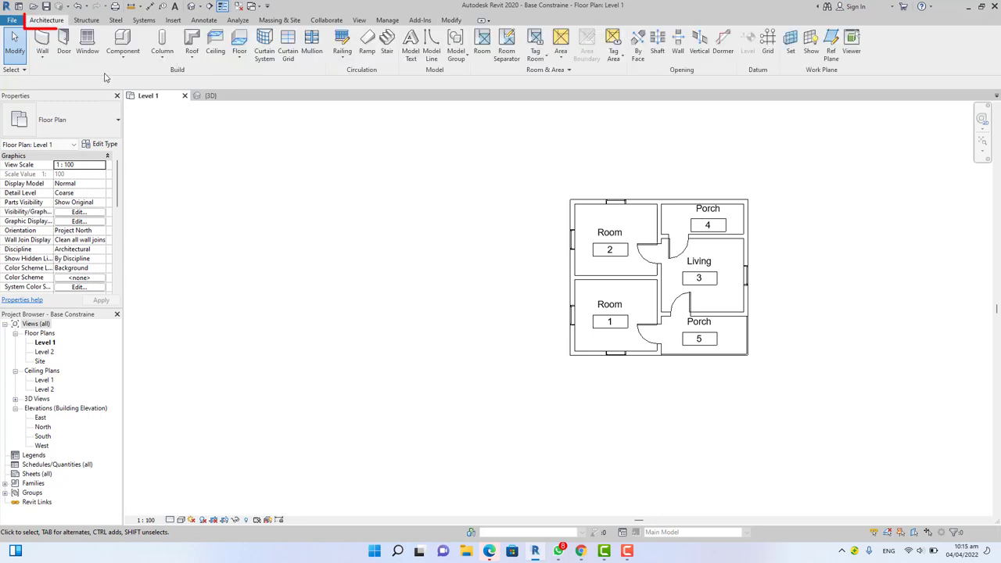
left_click(240, 43)
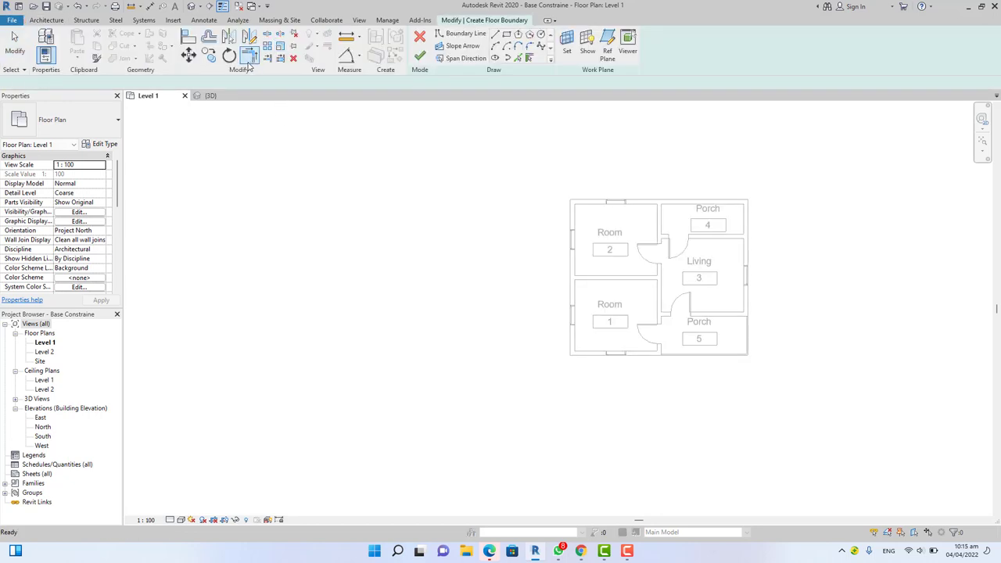
left_click(529, 59)
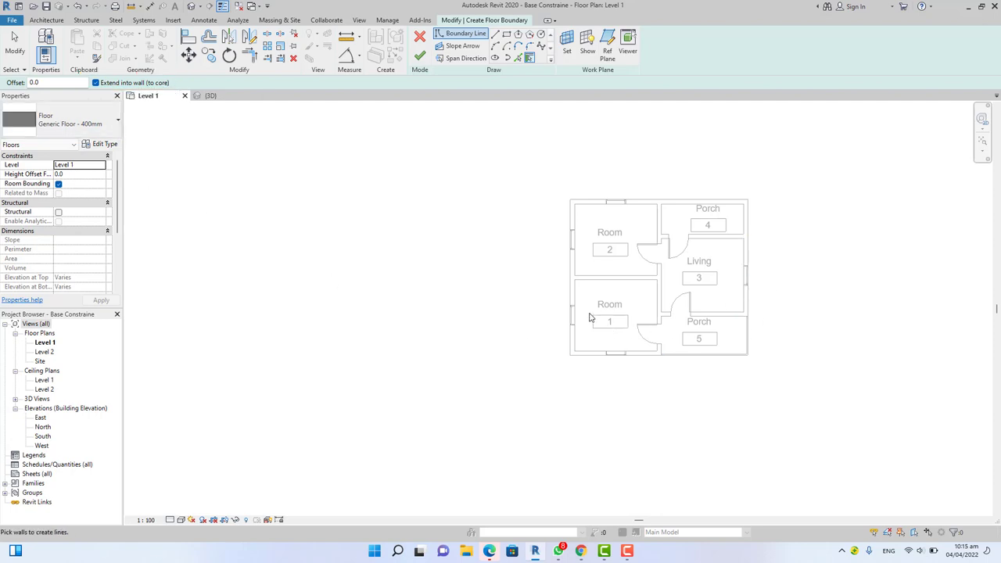
Step: Pick the left, top, bottom-left and Living room outer walls as floor boundary lines
left_click(572, 289)
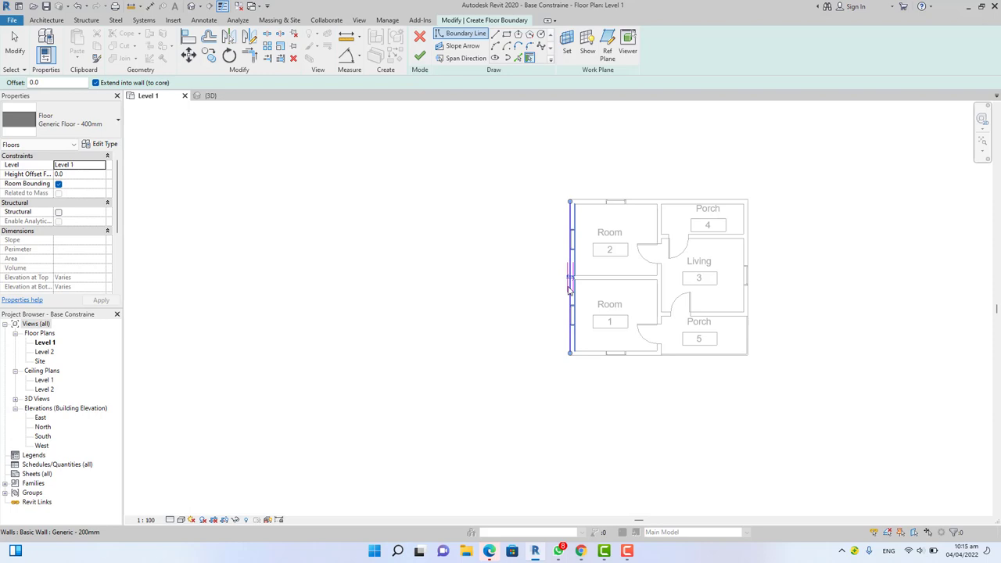
left_click(649, 203)
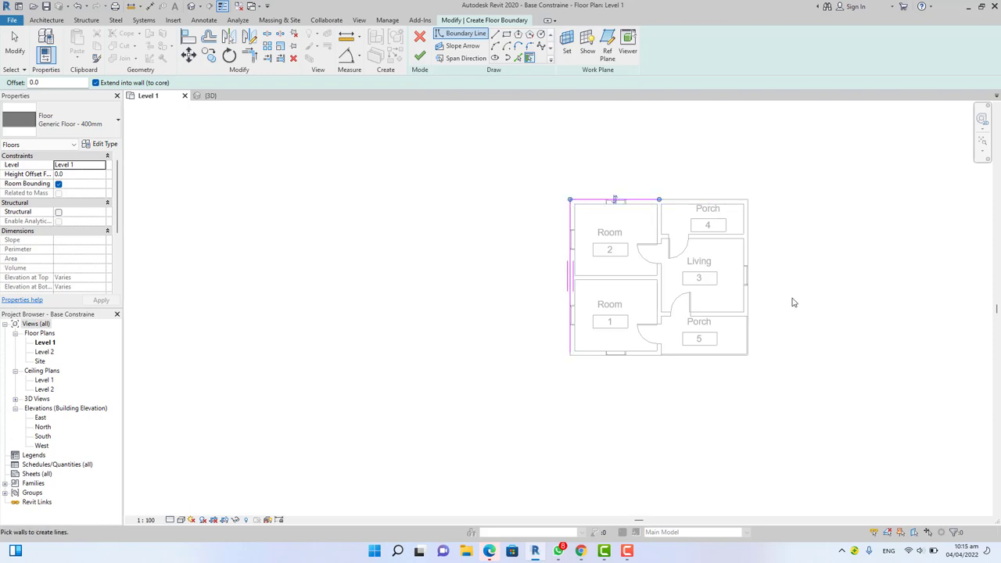
left_click(632, 356)
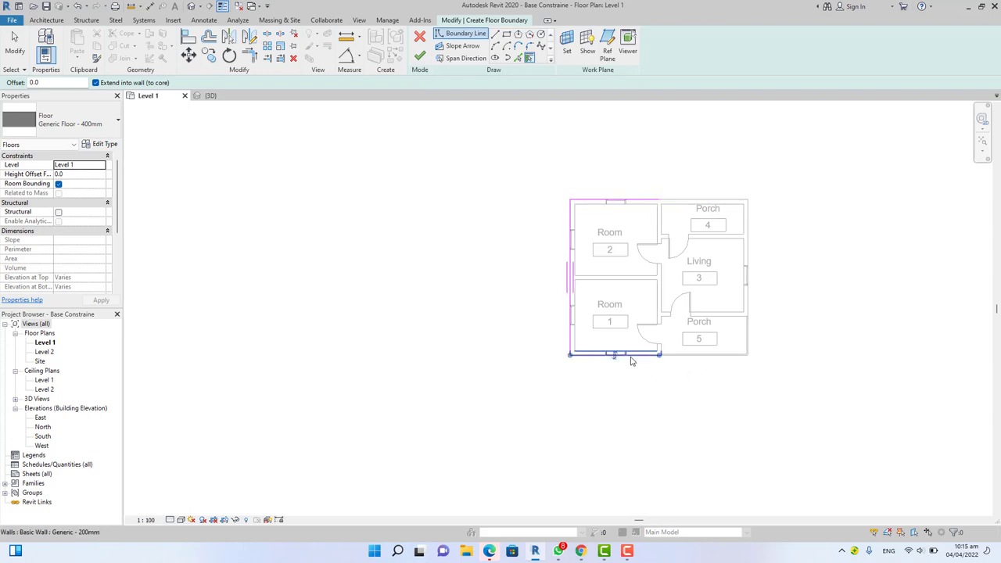
left_click(754, 261)
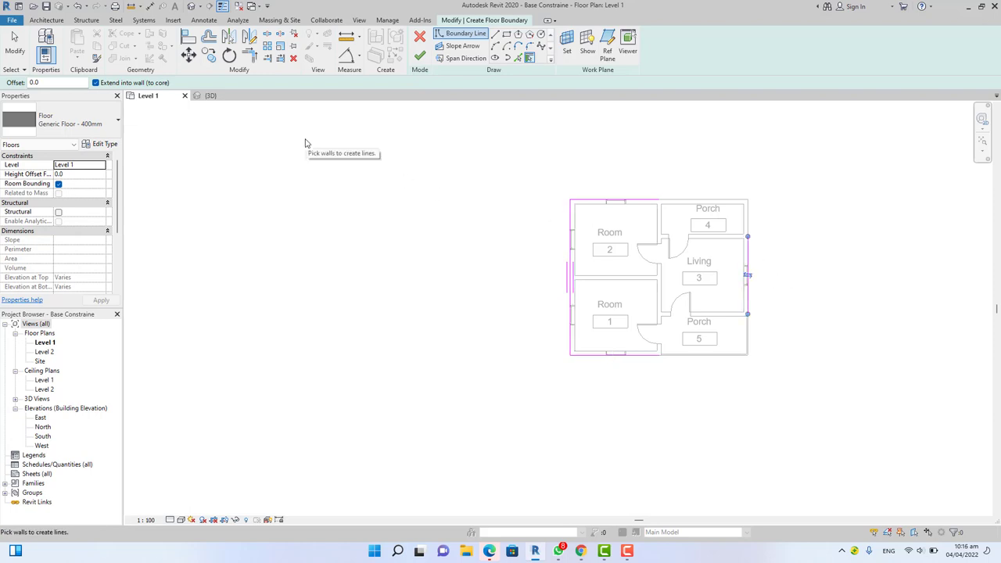
Step: Join the top-right and bottom-right boundary corners and finish the Generic Floor - 400mm slab
left_click(247, 58)
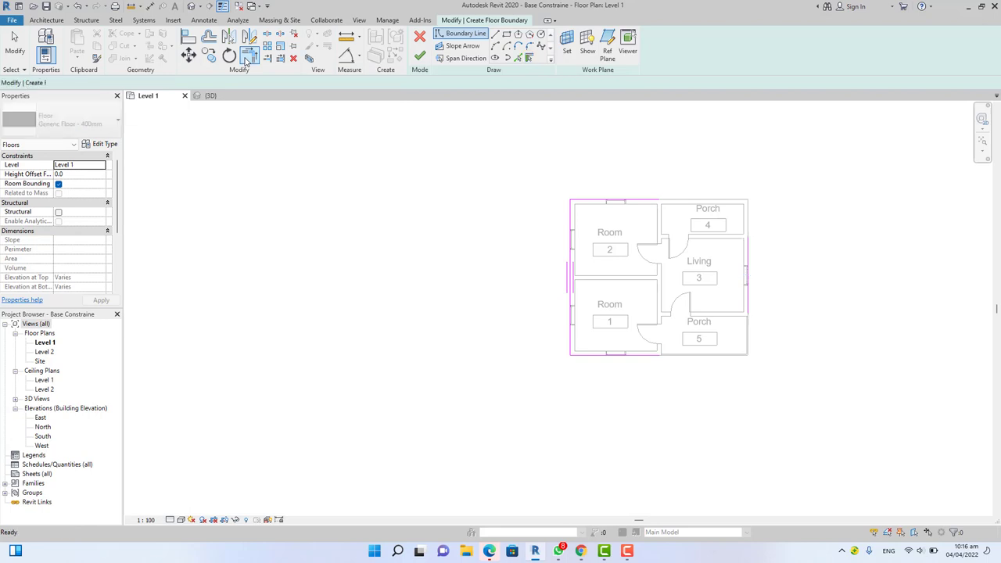
left_click(642, 201)
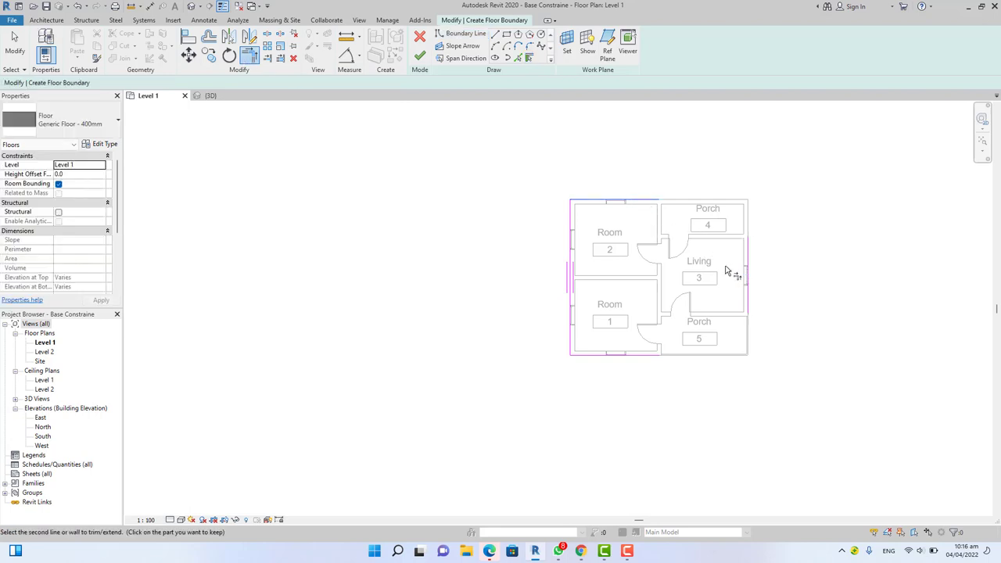
left_click(748, 275)
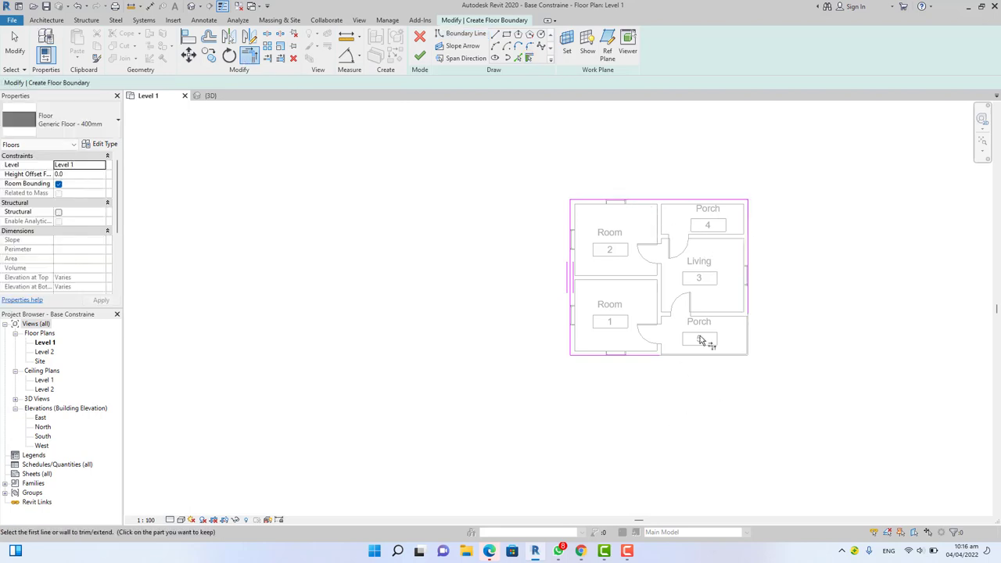
left_click(751, 306)
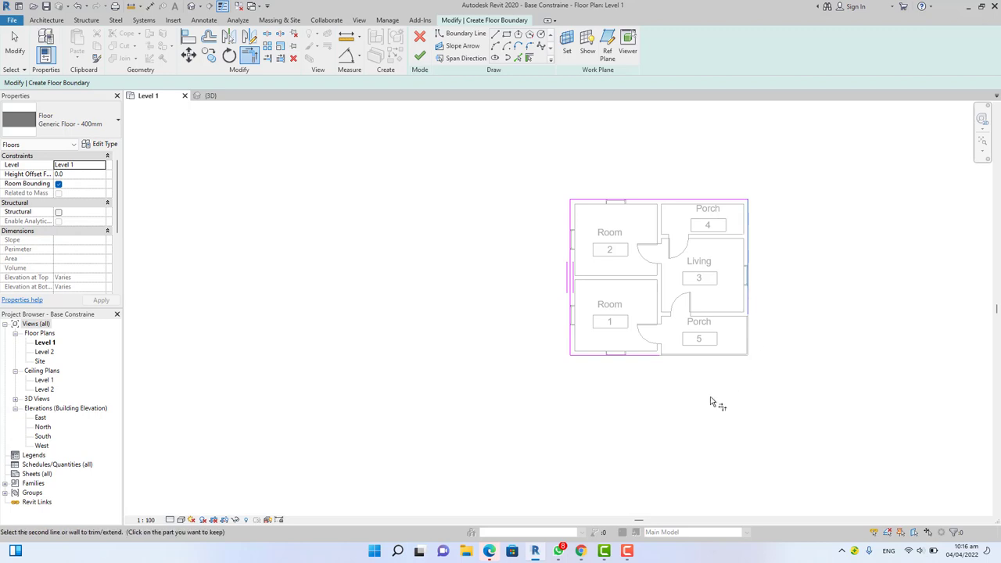
left_click(642, 356)
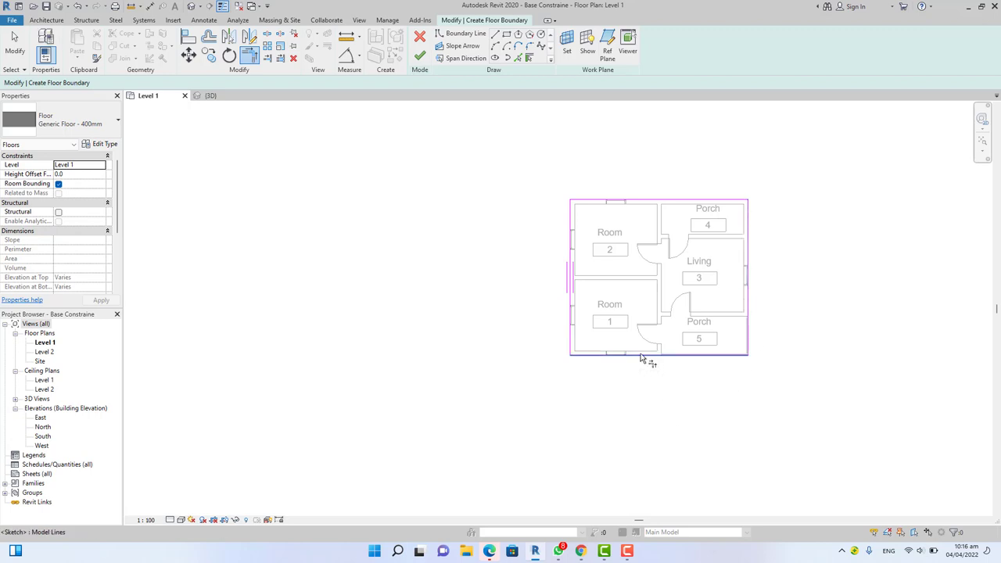
left_click(420, 56)
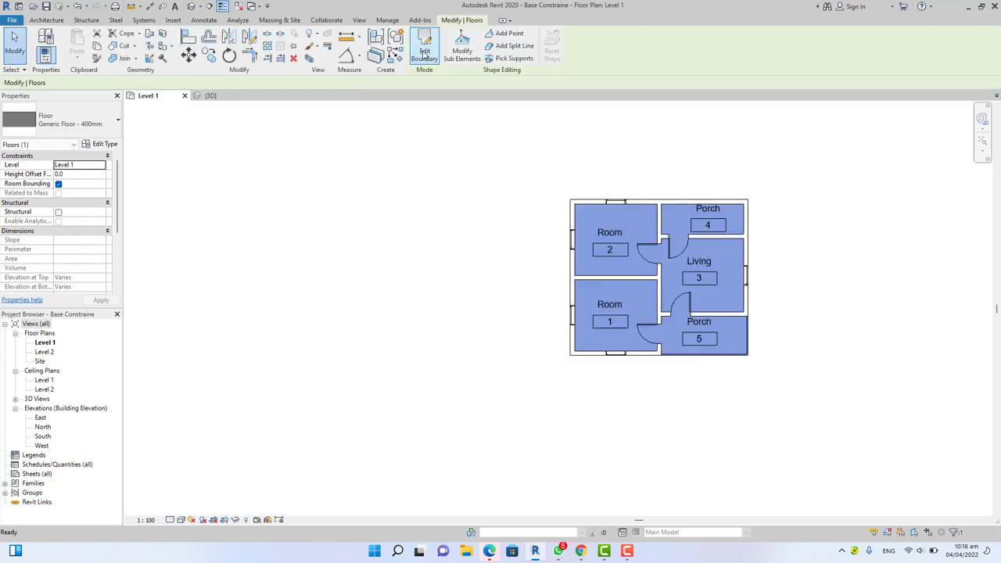
Step: Switch to the Default 3D view, deselect the floor and zoom in on the porch
left_click(190, 7)
key("Escape")
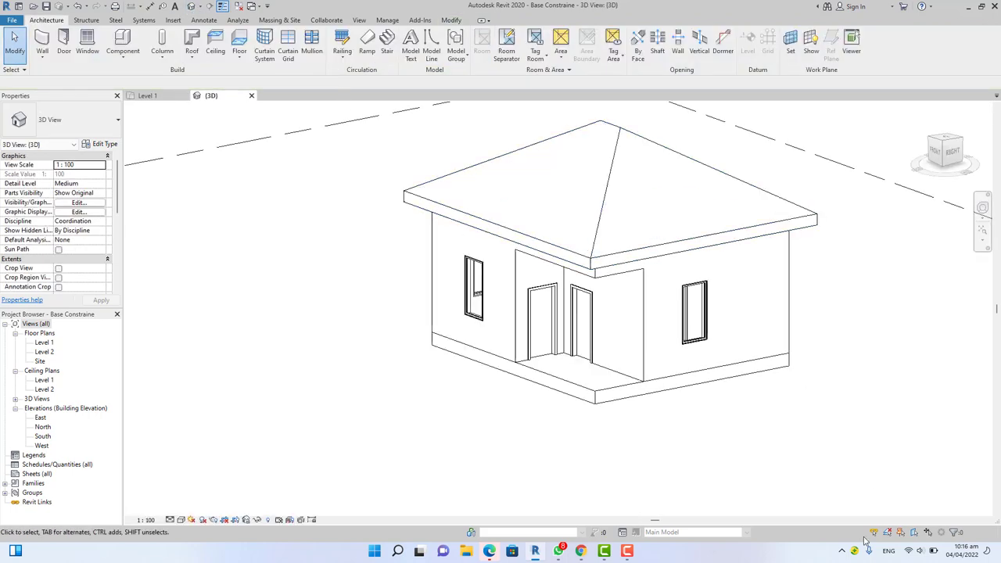
scroll(563, 407, "up", 3)
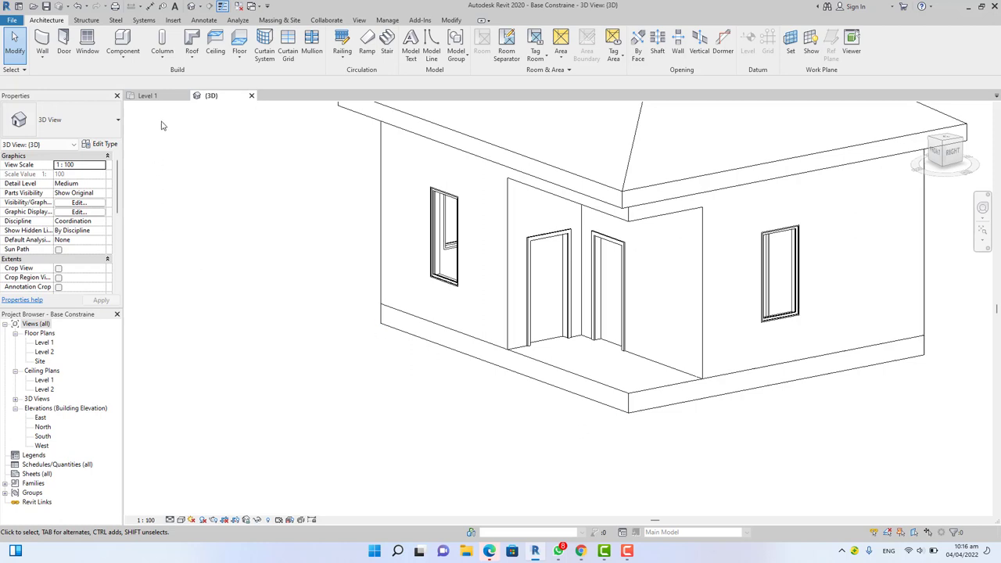
Step: Back on the Level 1 plan, delete Porch 4's top wall
left_click(159, 94)
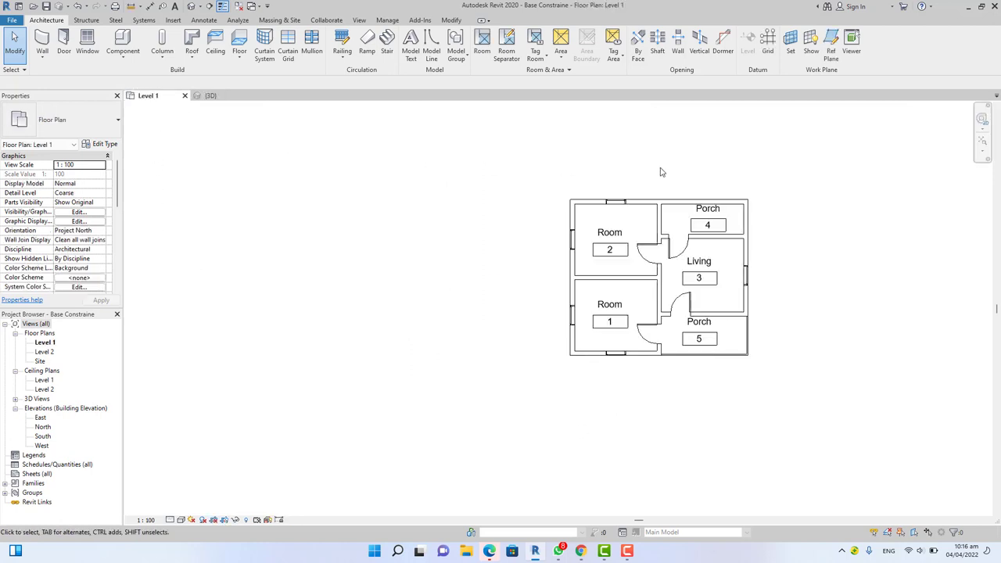
scroll(741, 200, "up", 3)
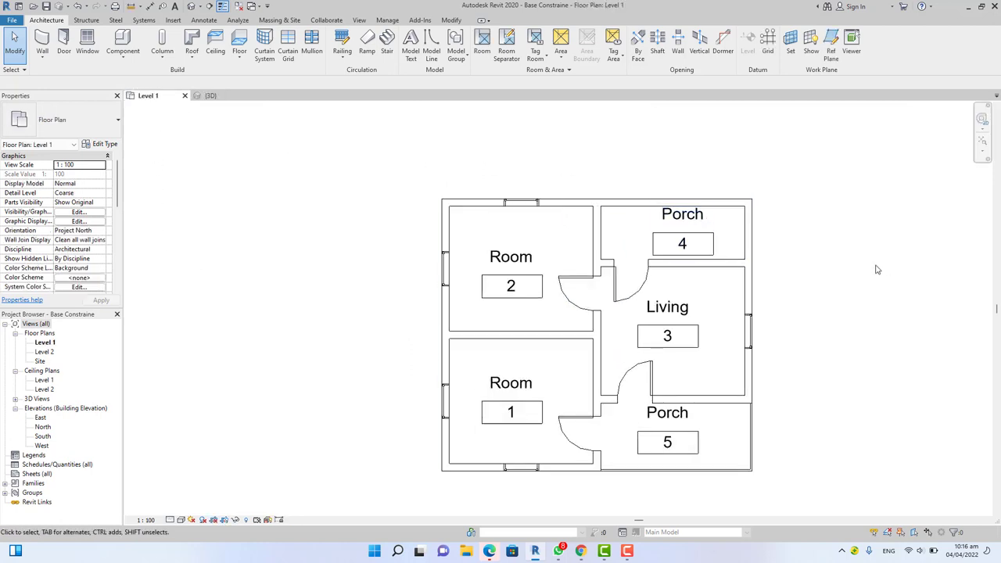
scroll(674, 201, "up", 1)
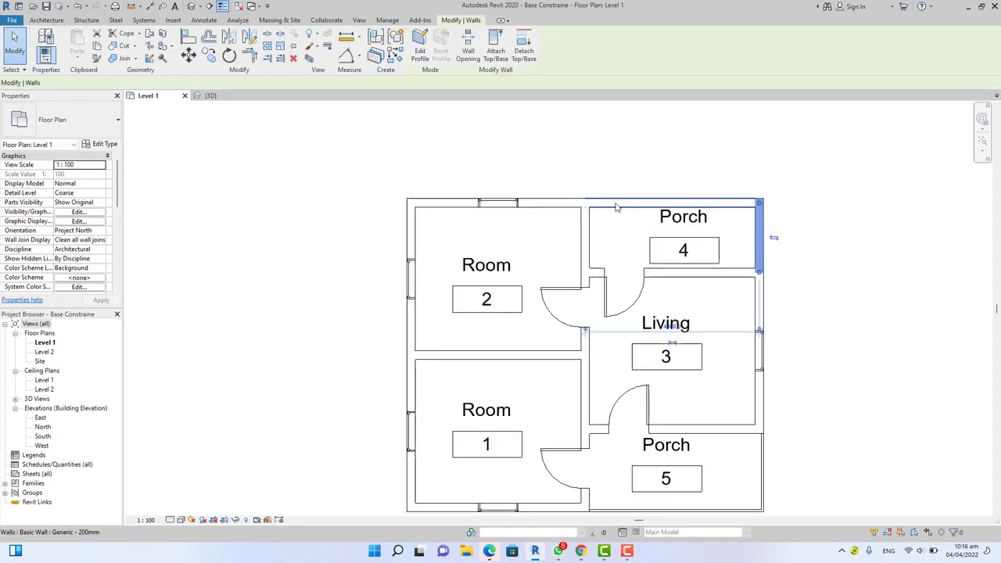
left_click(760, 230)
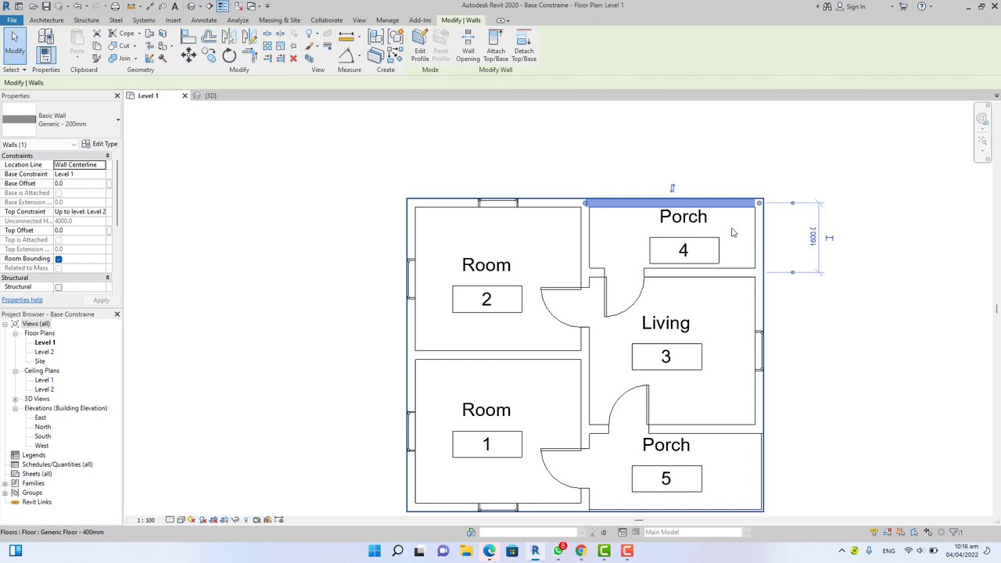
key("Delete")
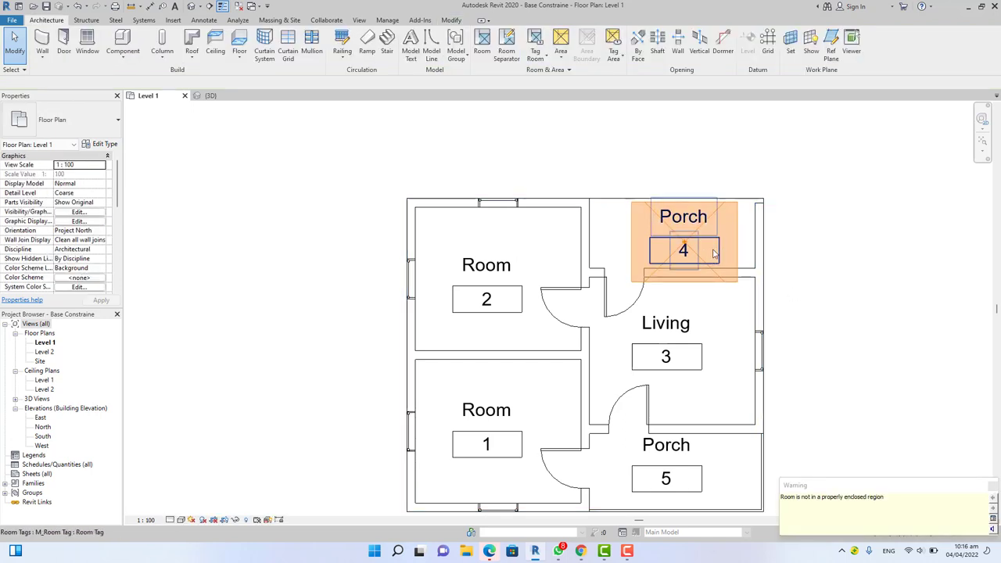
left_click(759, 239)
key("Escape")
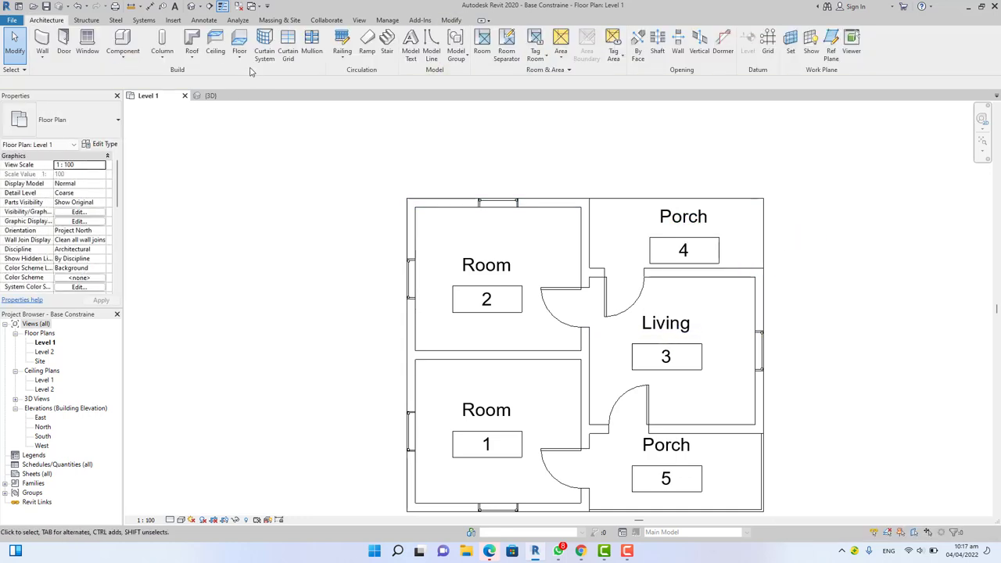
Step: Trim/Extend Room 2's top wall and the right exterior wall into a corner
left_click(452, 20)
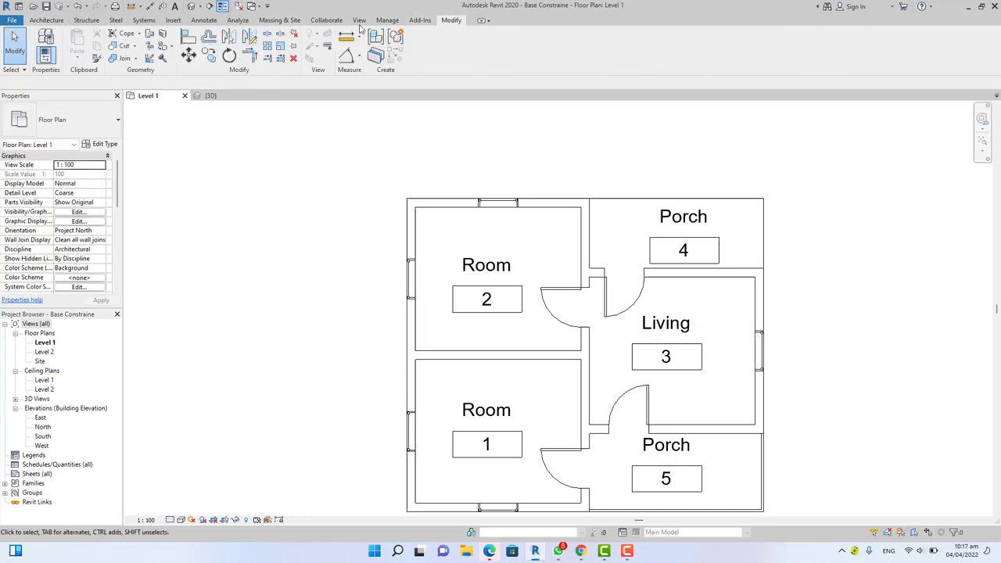
left_click(249, 54)
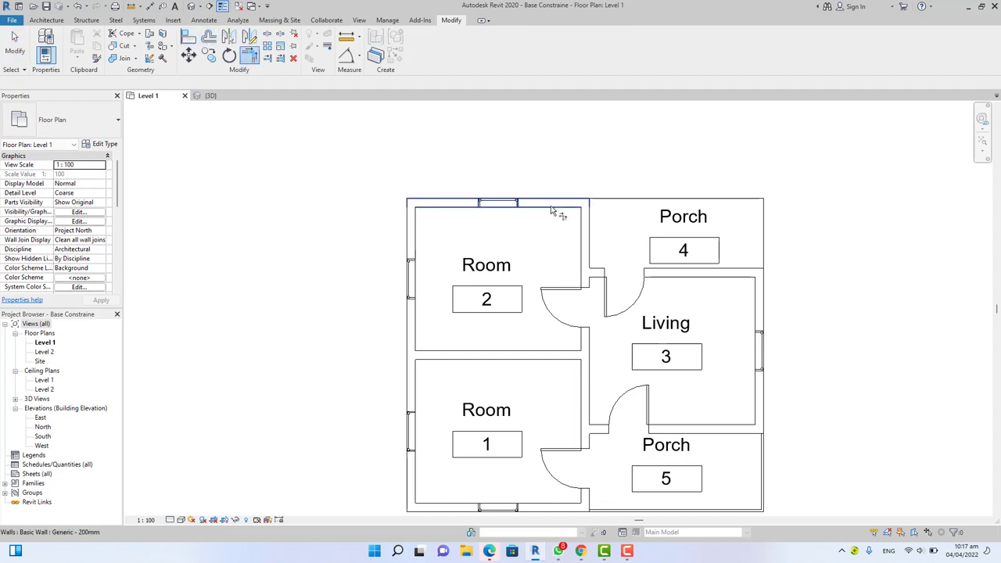
left_click(547, 203)
left_click(764, 316)
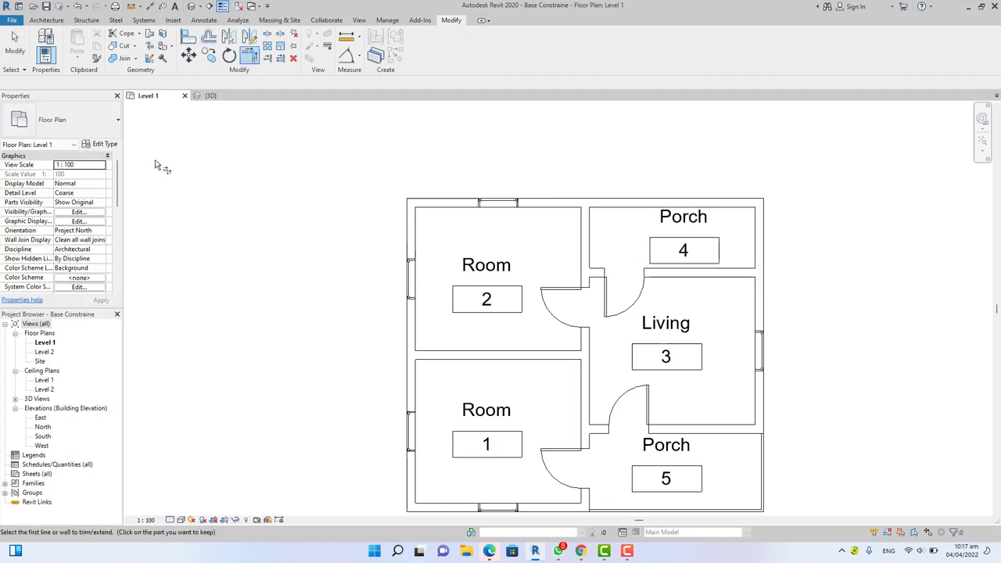
left_click(17, 48)
scroll(719, 296, "down", 2)
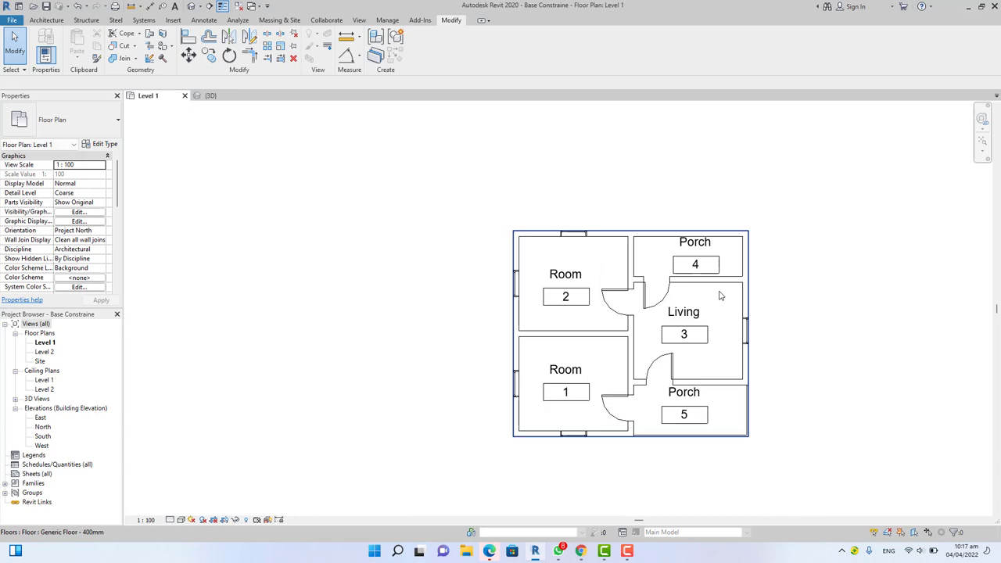